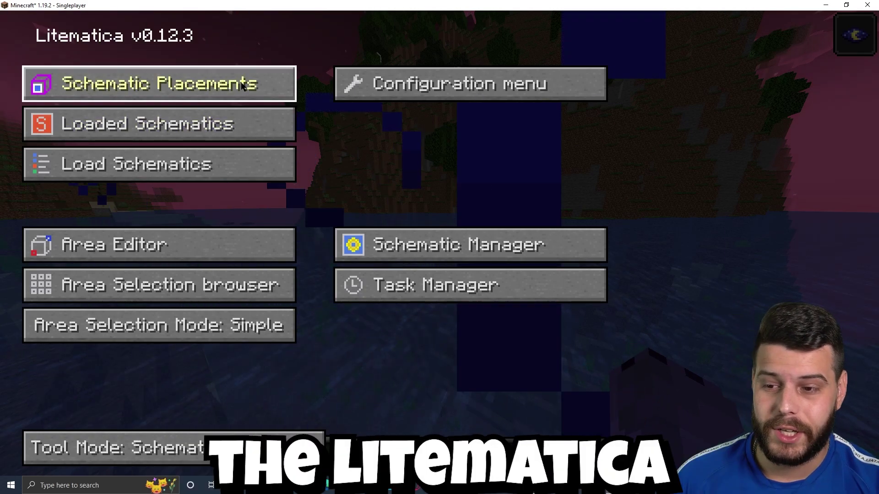
- Browse the Generic settings in Litematica's Configuration menu, then close it to return to the game
left_click(246, 86)
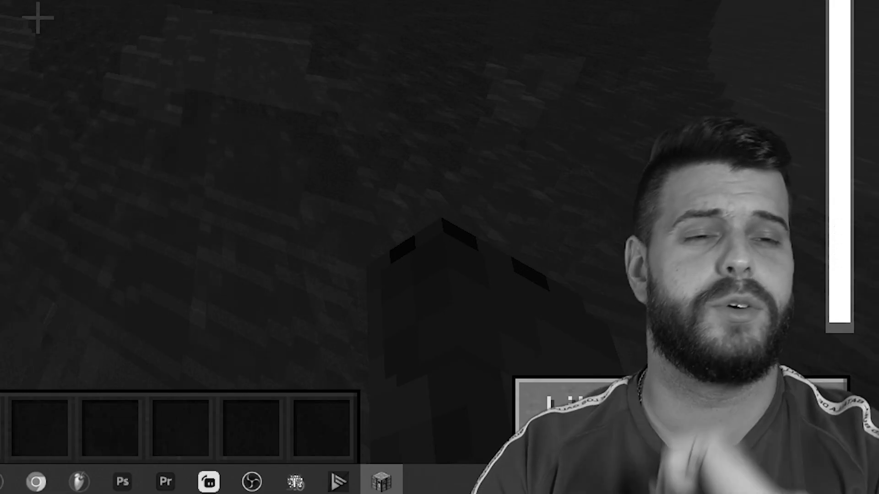
key("m")
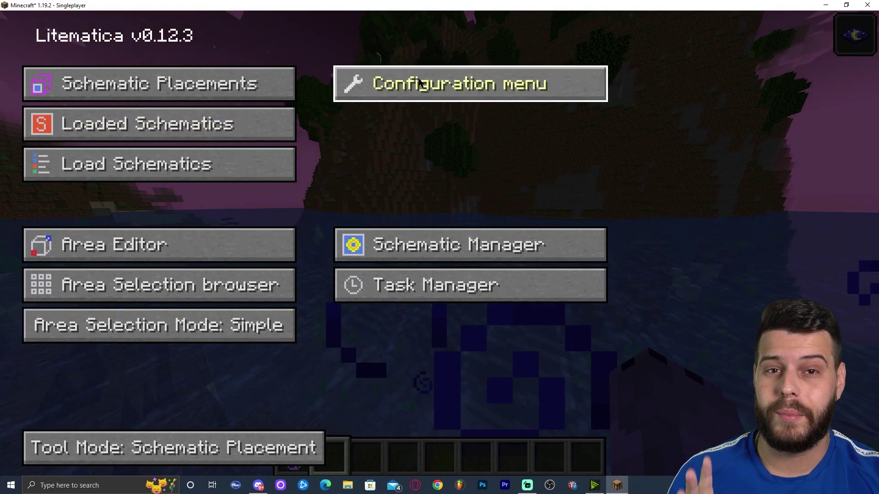
left_click(422, 80)
scroll(357, 158, "down", 15)
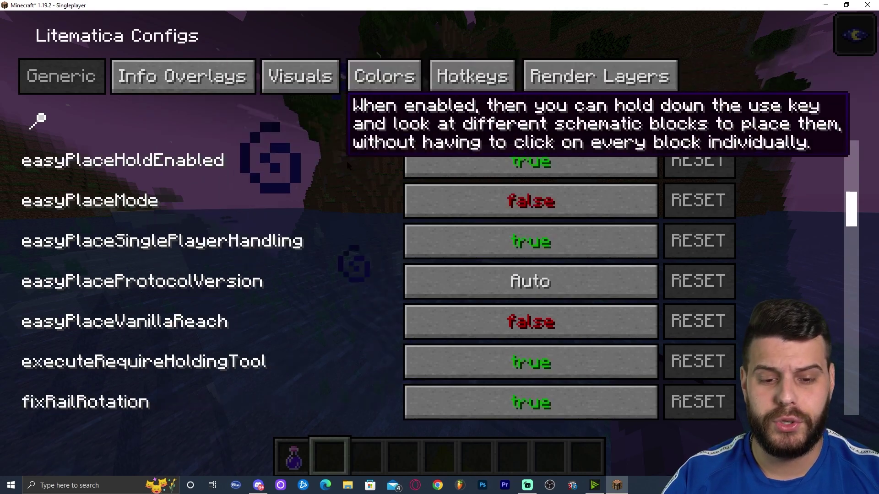
key("Escape")
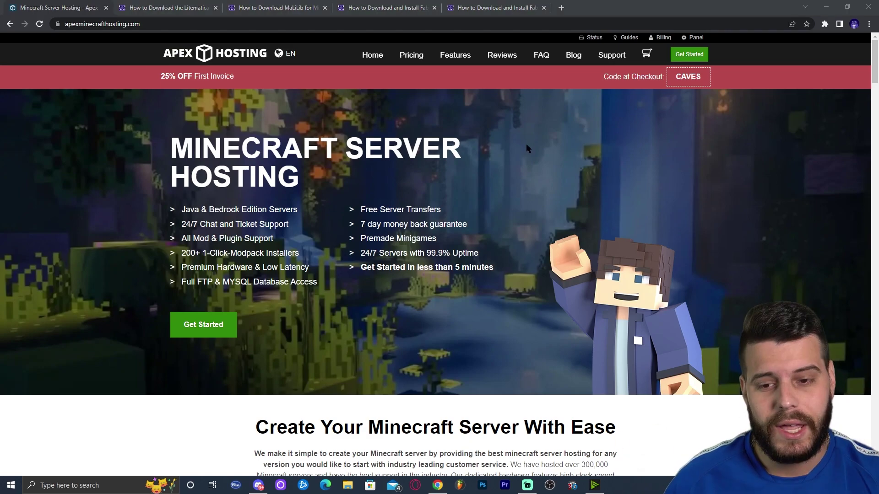
- Minimize the Chrome window so the desktop is visible
left_click(826, 7)
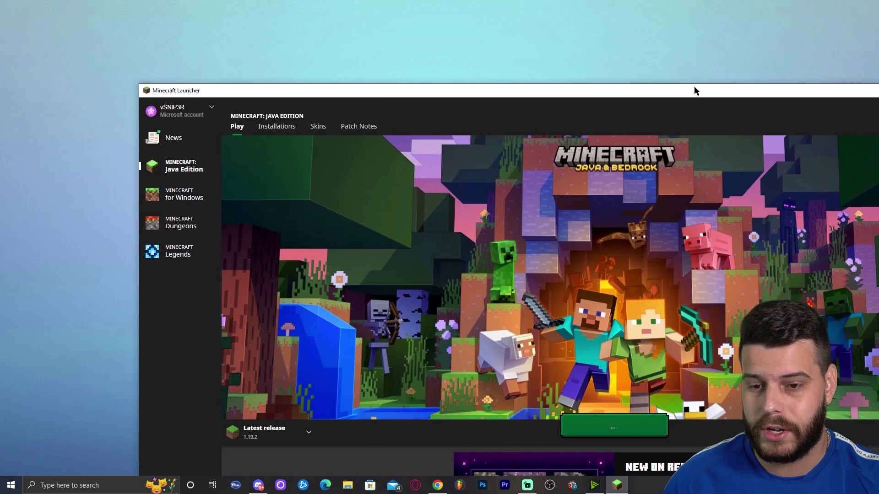
- Maximize the launcher and play the Latest release, Minecraft 1.19.2
double_click(694, 90)
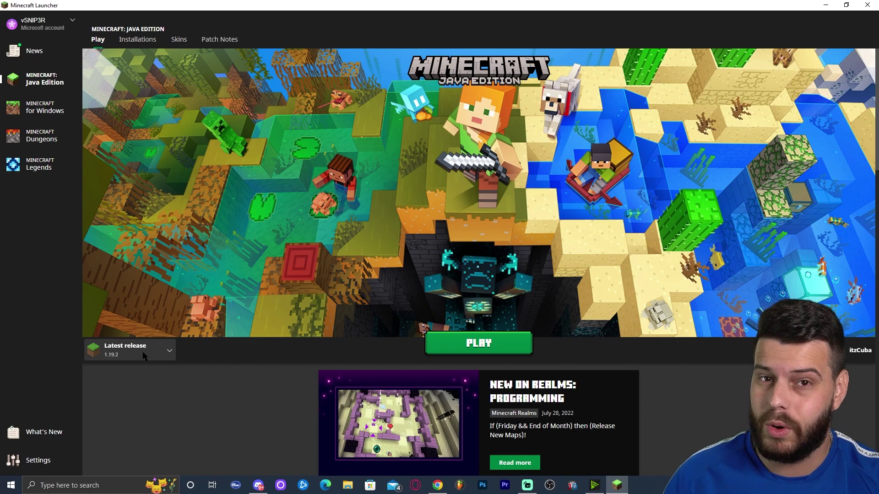
left_click(147, 356)
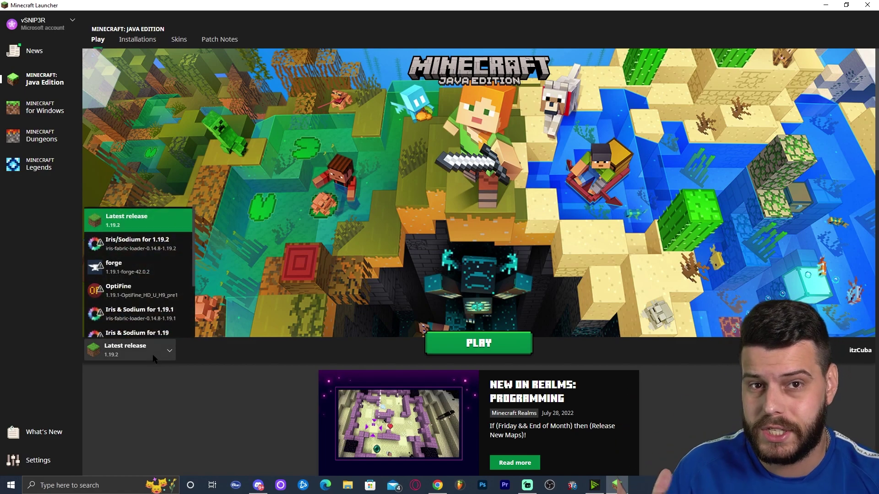
left_click(143, 219)
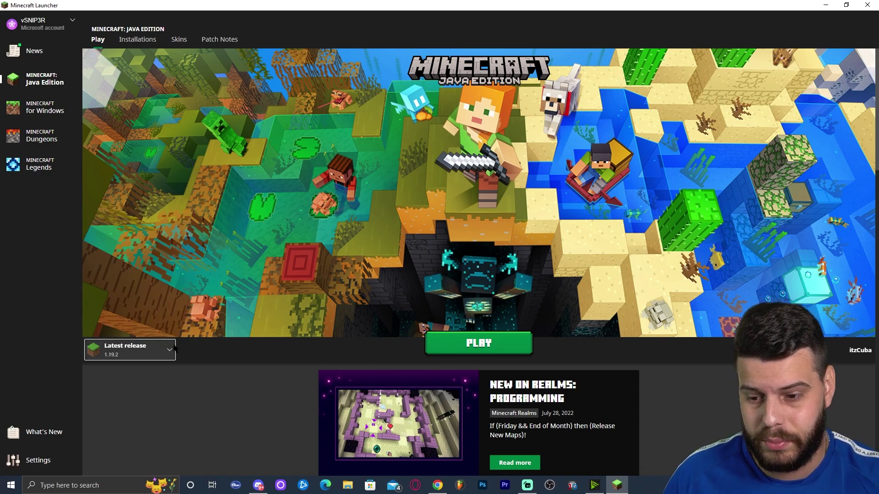
left_click(452, 338)
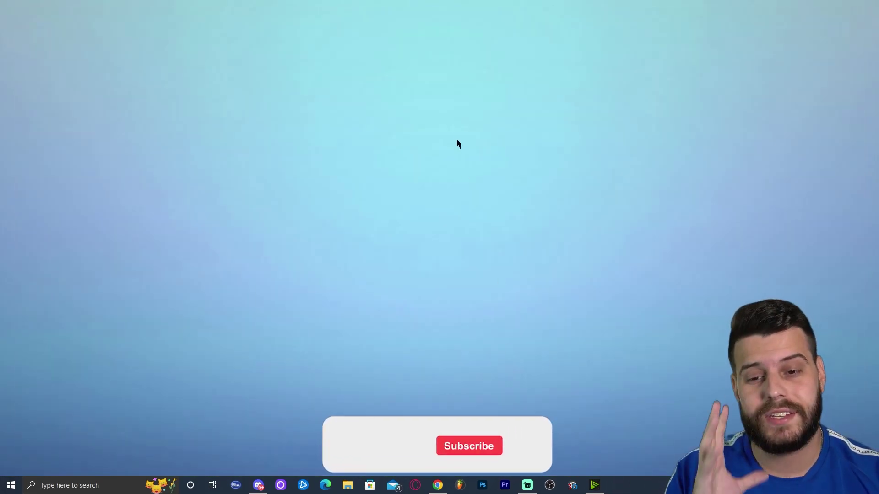
- Refresh the Windows desktop from its context menu
right_click(458, 140)
left_click(487, 162)
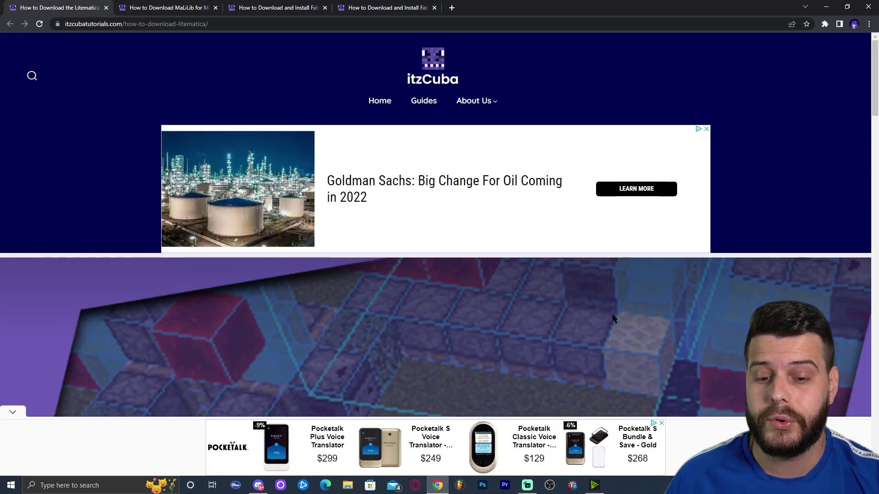
- Follow the Step 1 Download Litematica link in the itzCuba guide to CurseForge
scroll(614, 318, "down", 6)
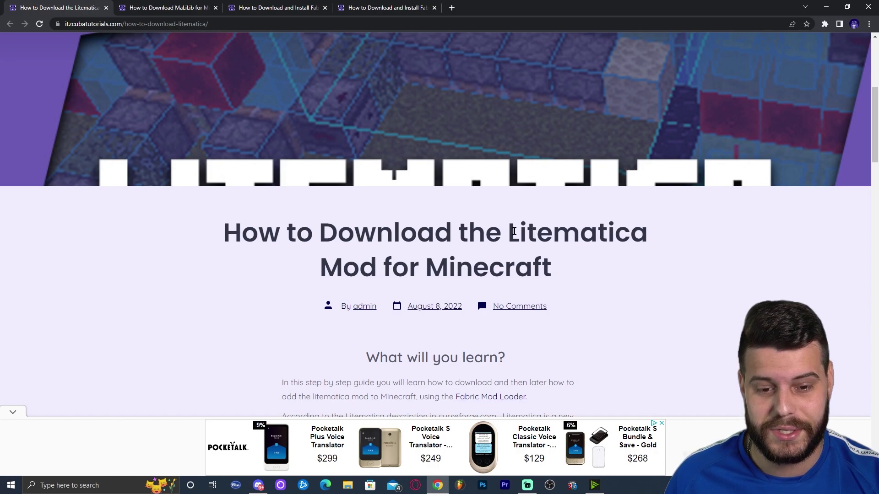
left_click_drag(508, 231, 581, 234)
left_click(623, 238)
scroll(611, 199, "down", 9)
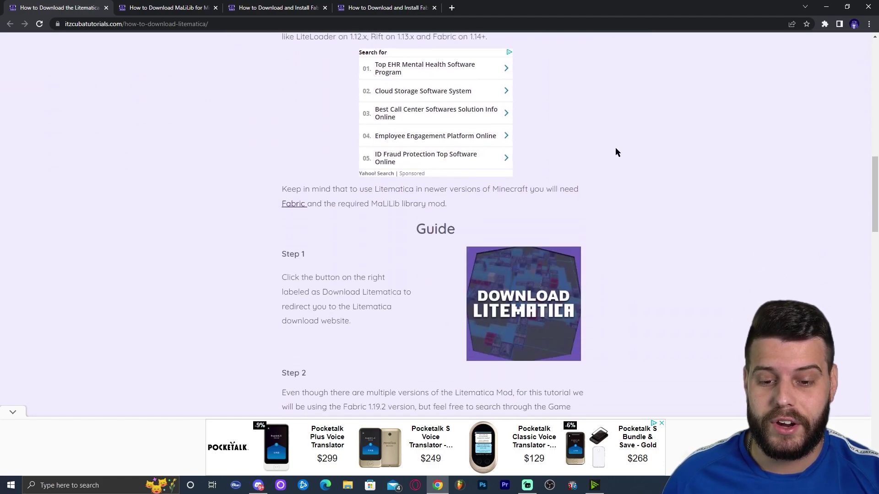
scroll(660, 137, "down", 5)
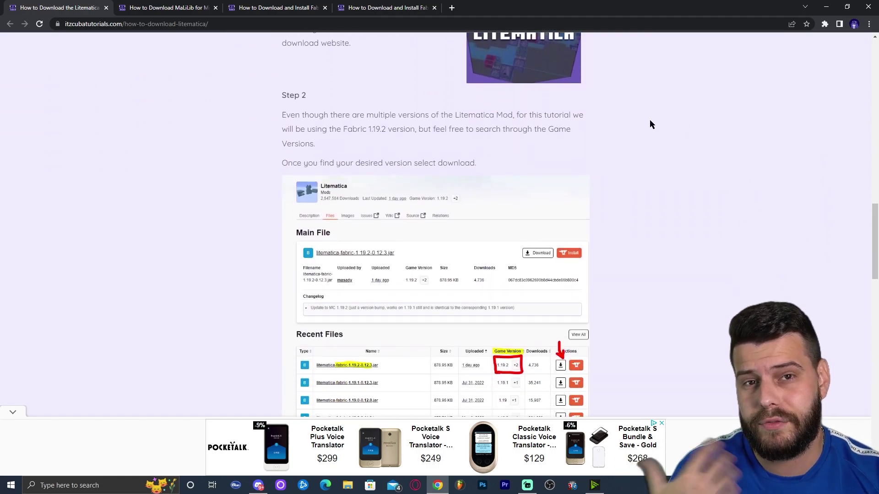
scroll(654, 120, "down", 3)
scroll(651, 144, "up", 6)
scroll(650, 143, "up", 1)
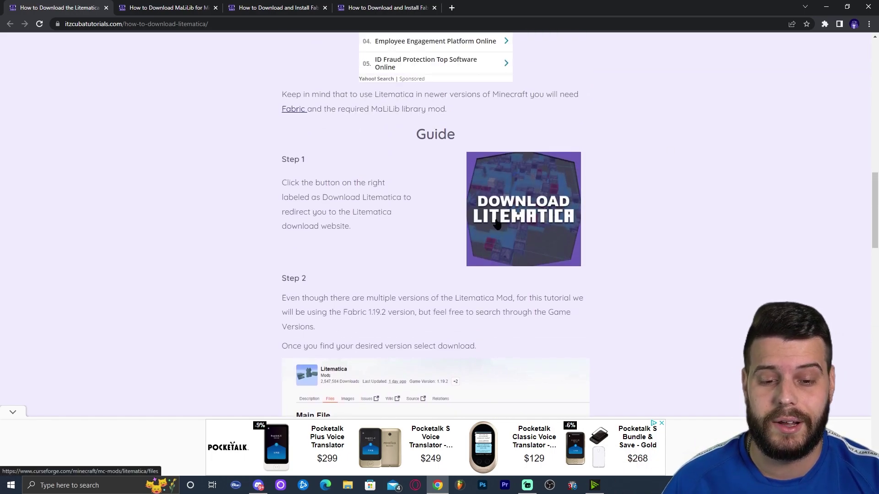
left_click(543, 224)
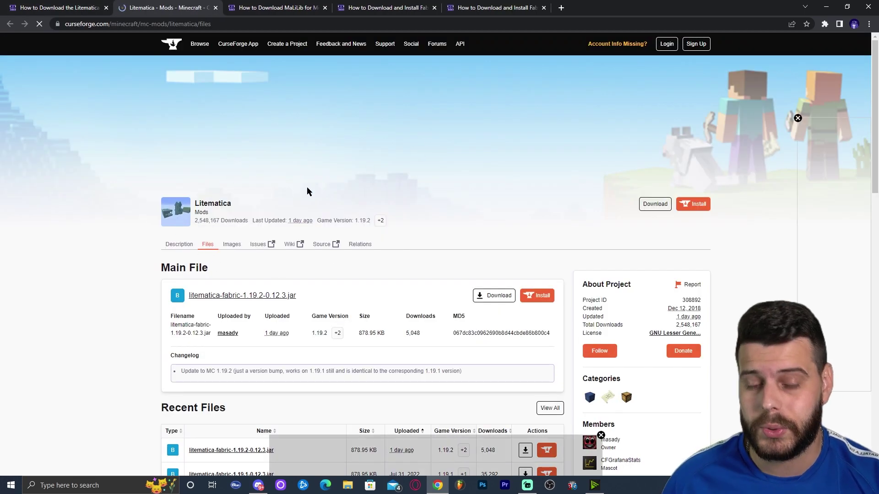
- Download litematica-fabric-1.19.2-0.12.3.jar from CurseForge's Recent Files list
scroll(415, 114, "down", 6)
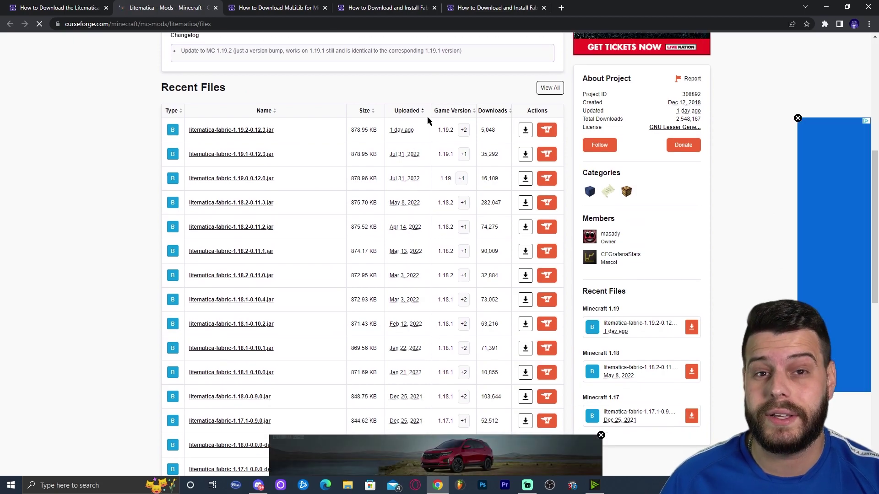
double_click(452, 132)
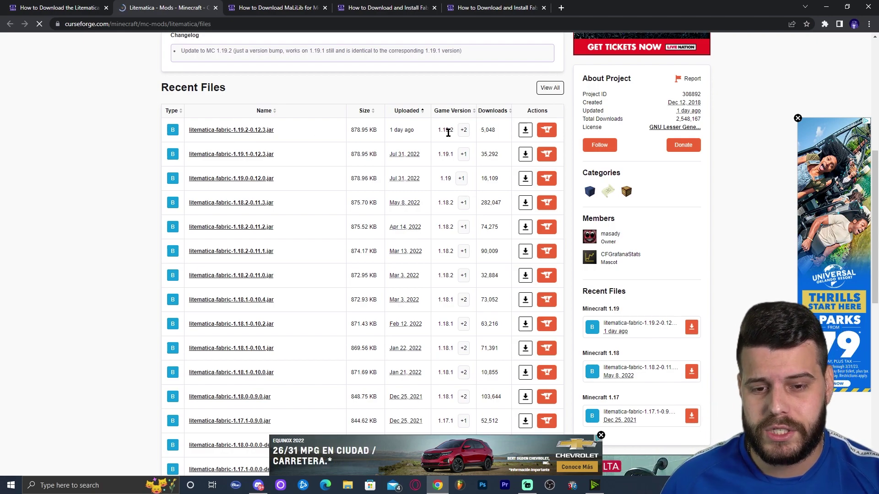
left_click(525, 130)
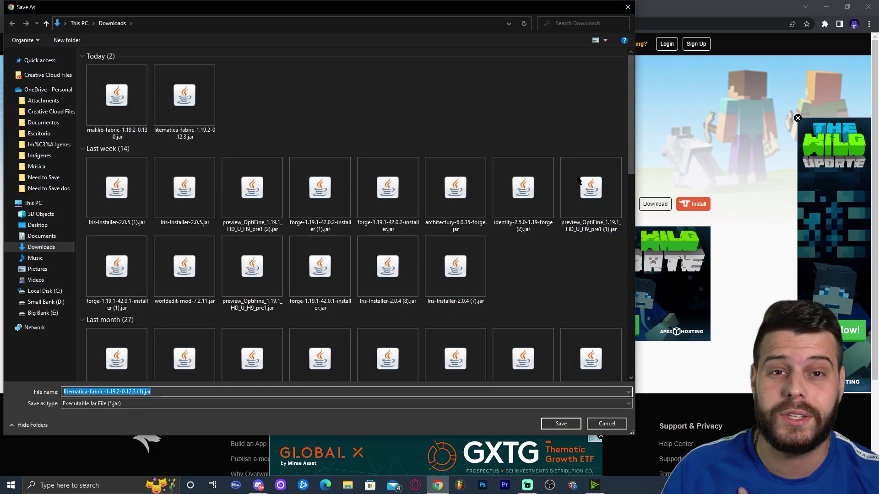
- Save the Litematica jar to Downloads and drag a copy onto the desktop
left_click(561, 423)
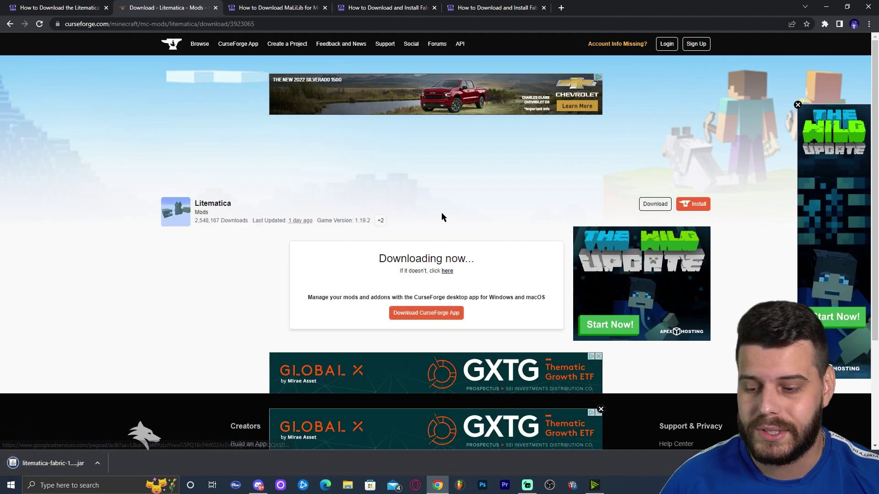
key("super+Down")
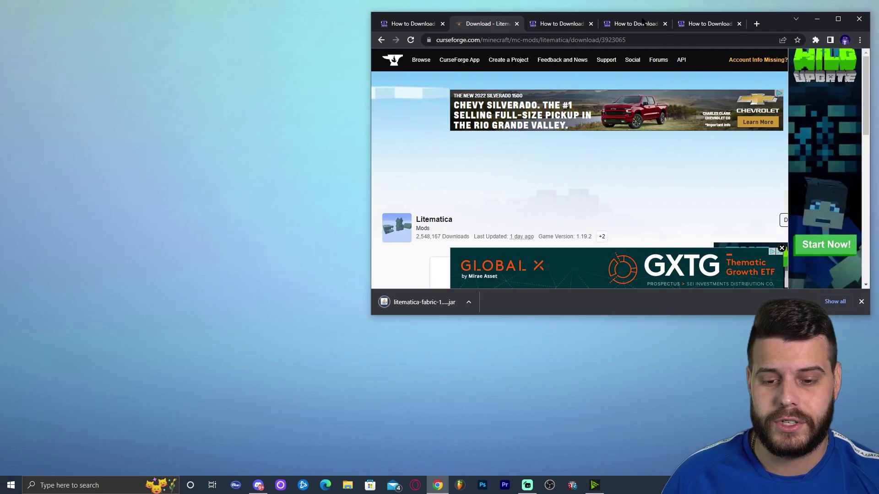
left_click_drag(424, 306, 206, 110)
right_click(245, 103)
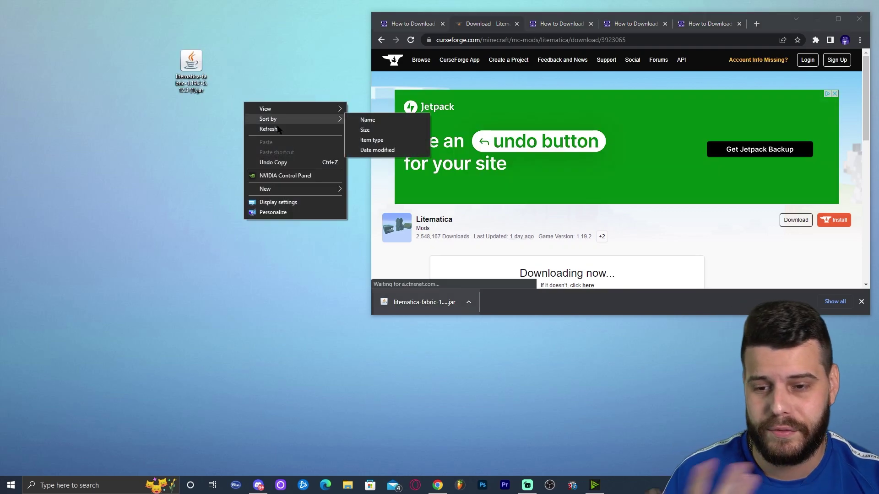
left_click(526, 238)
left_click(838, 20)
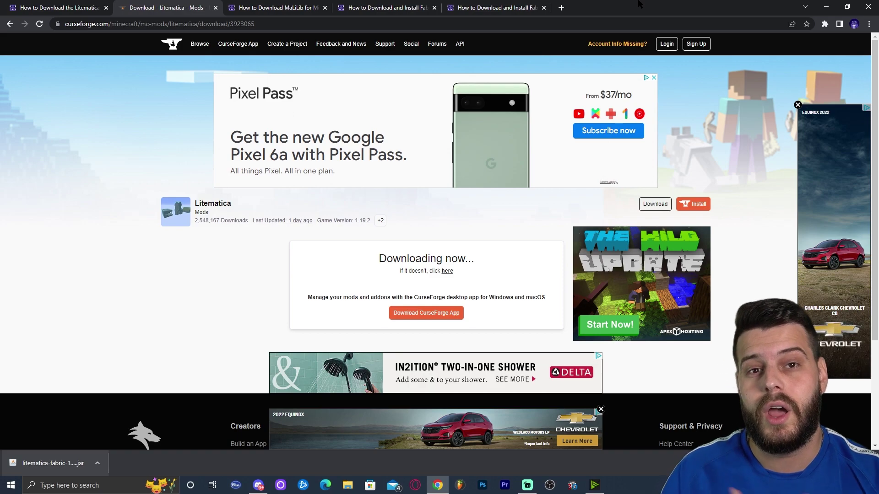
- Check the Litematica CurseForge description for the note that MaLiLib is also required
left_click(265, 8)
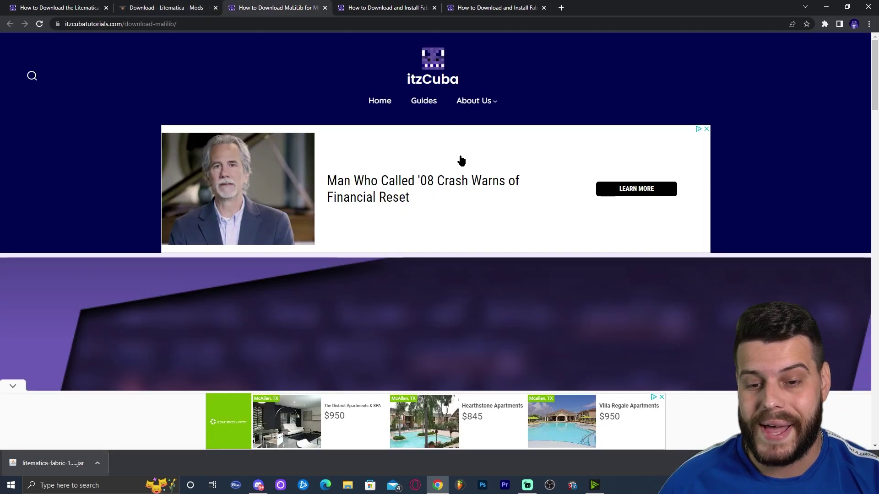
scroll(589, 182, "down", 2)
scroll(589, 182, "down", 5)
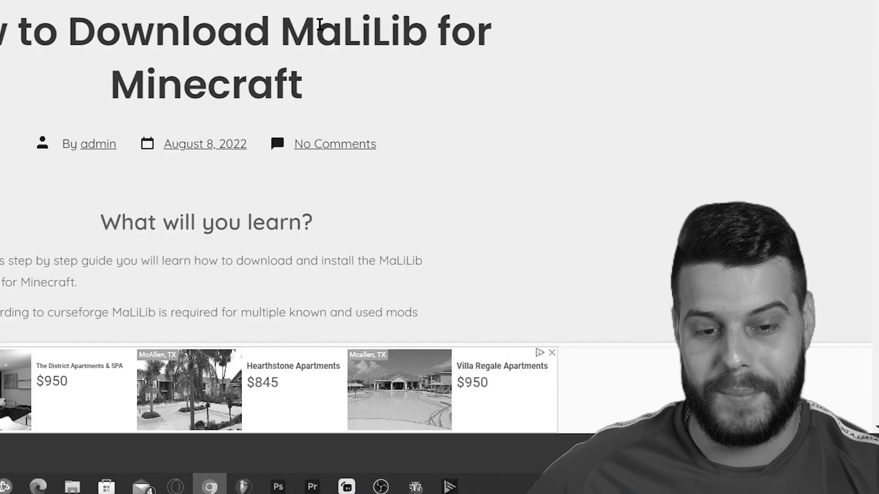
left_click_drag(507, 184, 570, 181)
left_click(412, 22)
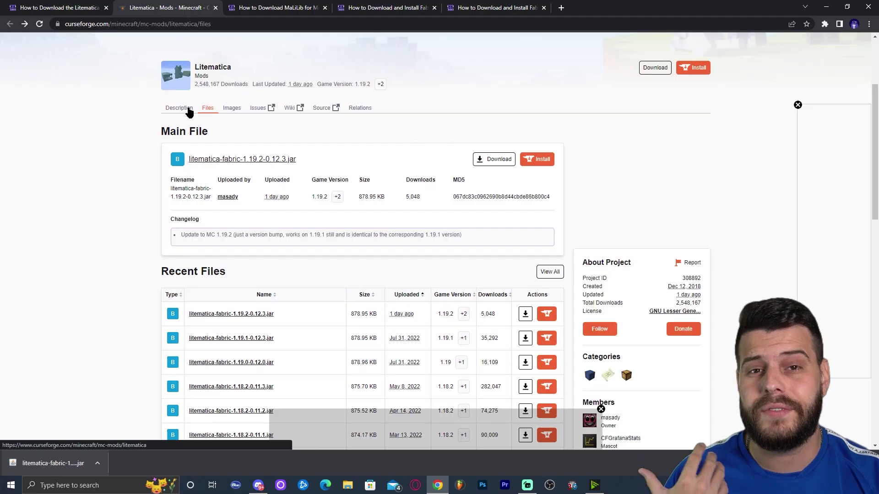
left_click(189, 112)
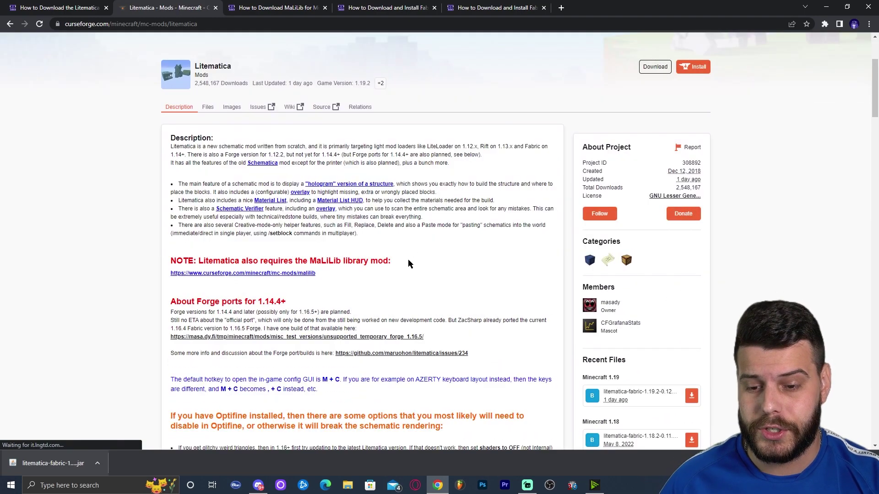
left_click_drag(409, 263, 225, 262)
left_click(361, 255)
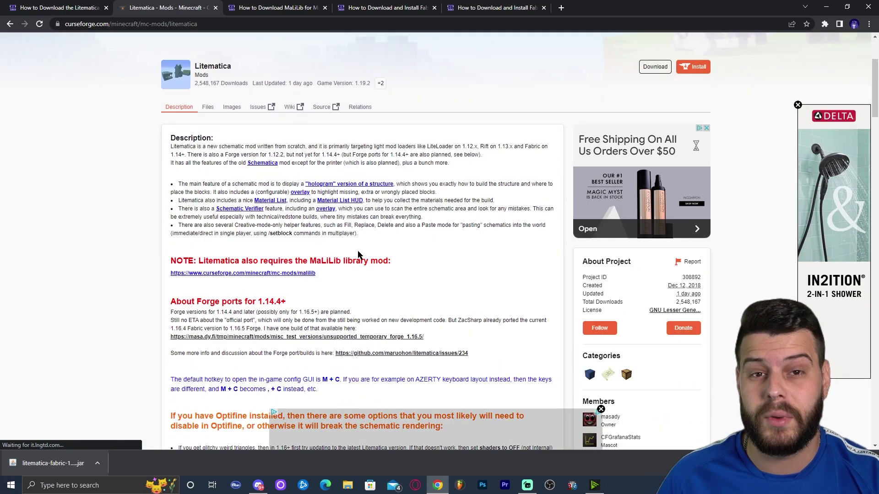
- Close the Litematica CurseForge tab and follow the MaLiLib guide's Download MaLiLib link
left_click(246, 7)
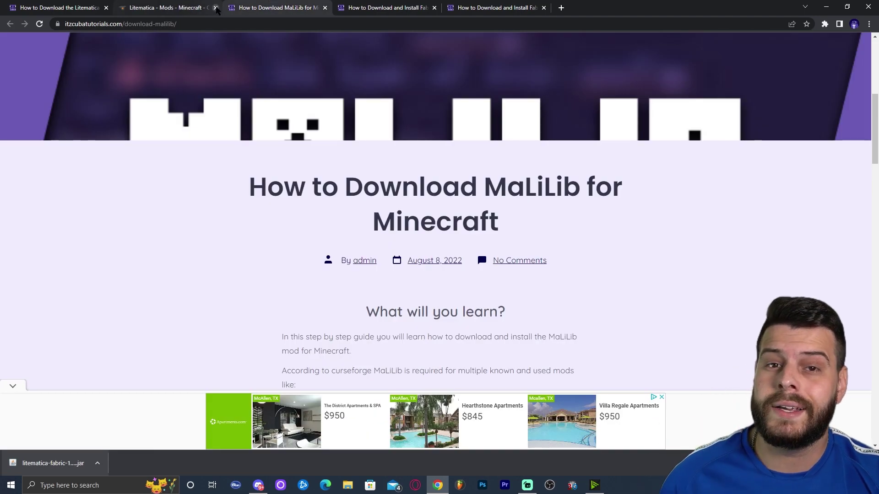
left_click(215, 8)
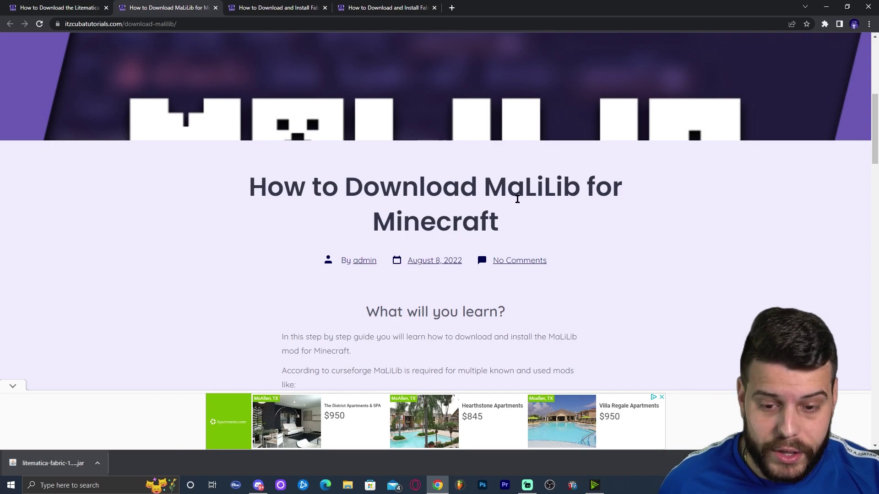
left_click_drag(586, 188, 484, 188)
left_click(592, 189)
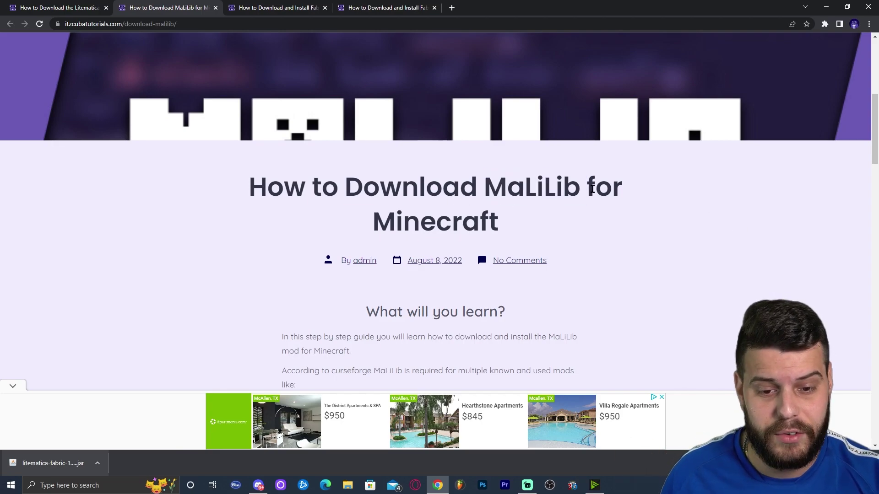
scroll(600, 181, "down", 9)
scroll(601, 178, "up", 3)
scroll(613, 167, "down", 1)
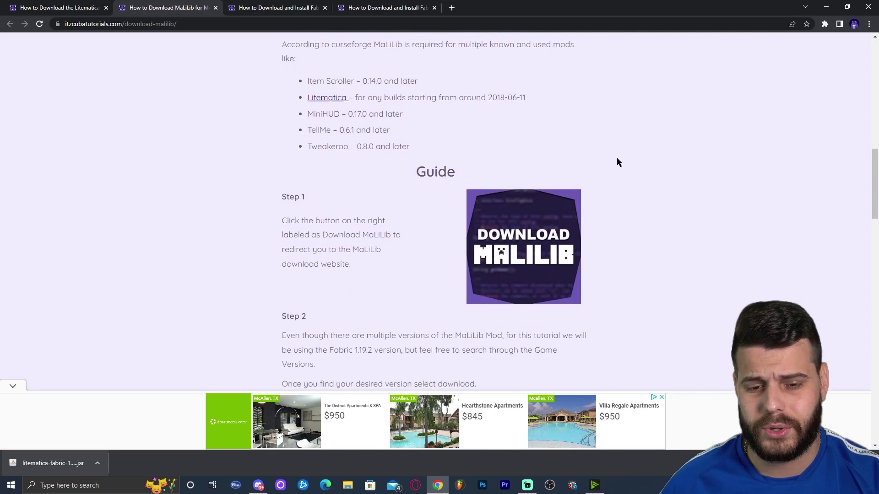
scroll(616, 158, "down", 3)
scroll(574, 188, "up", 2)
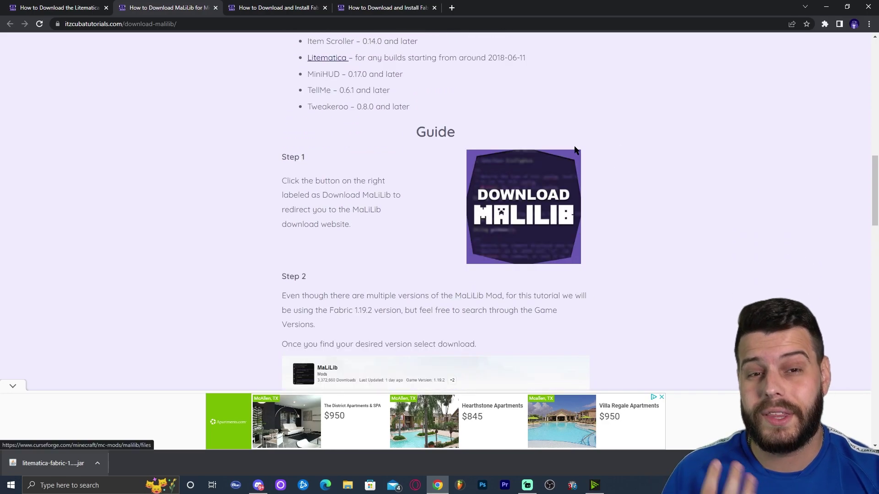
left_click(523, 196)
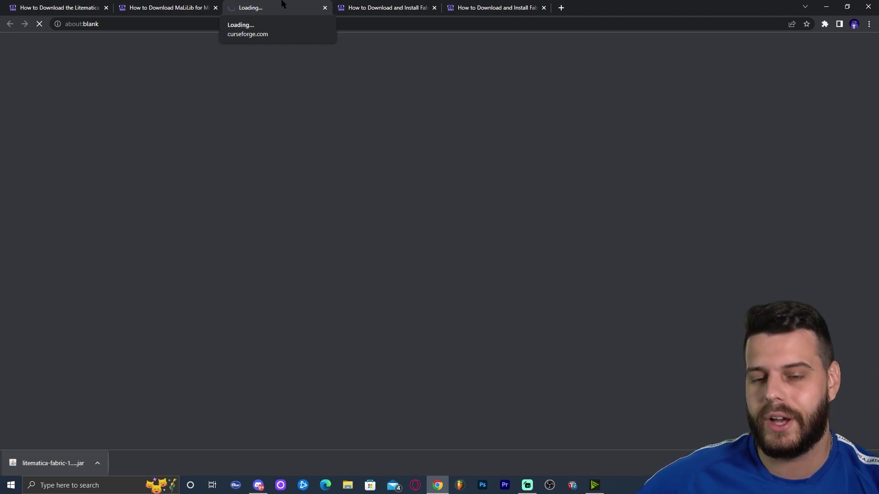
- Download malilib-fabric-1.19.2-0.13.0 from CurseForge and save it to Downloads
scroll(414, 142, "down", 5)
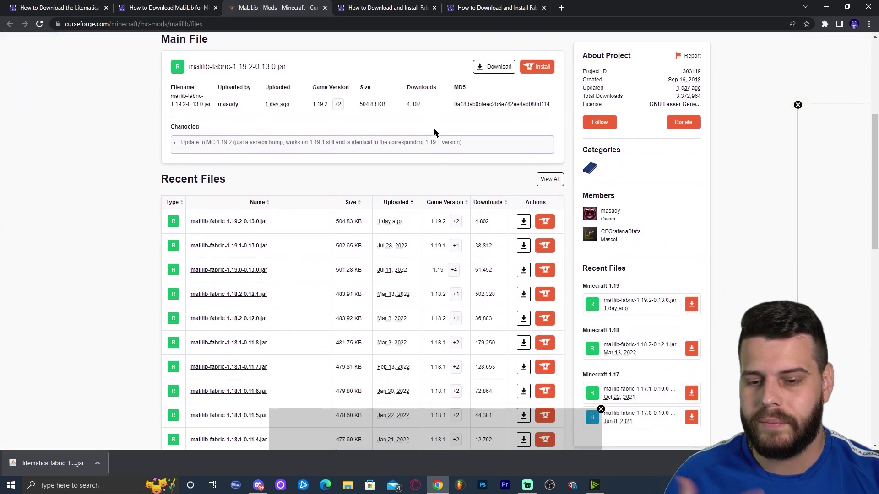
scroll(407, 183, "down", 1)
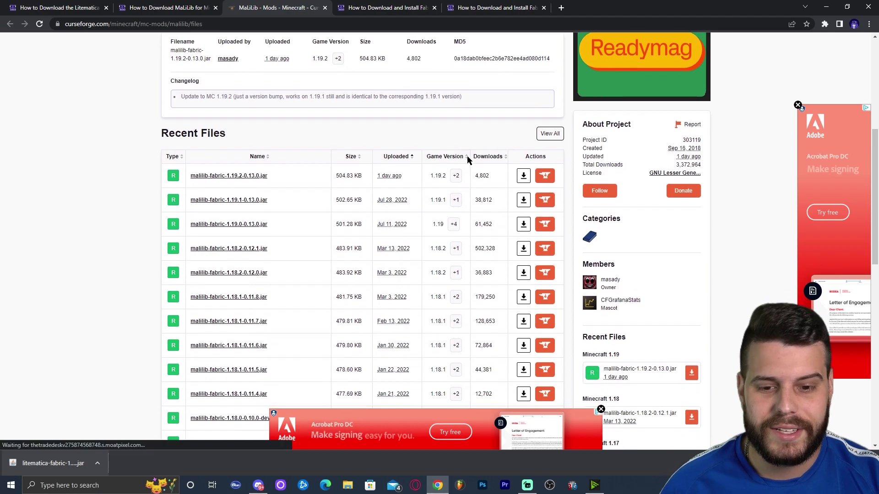
mouse_move(461, 176)
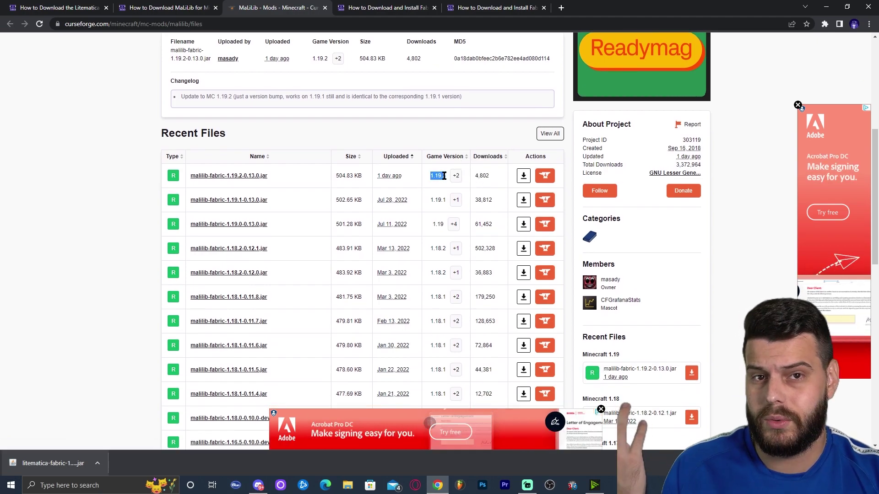
left_click(523, 177)
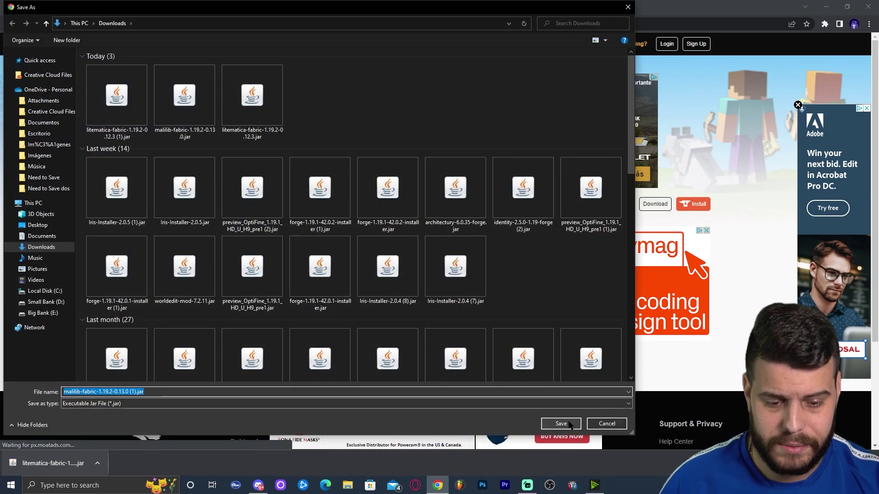
left_click(569, 425)
- Drag the MaLiLib jar from Chrome's download bar onto the desktop
left_click(503, 8)
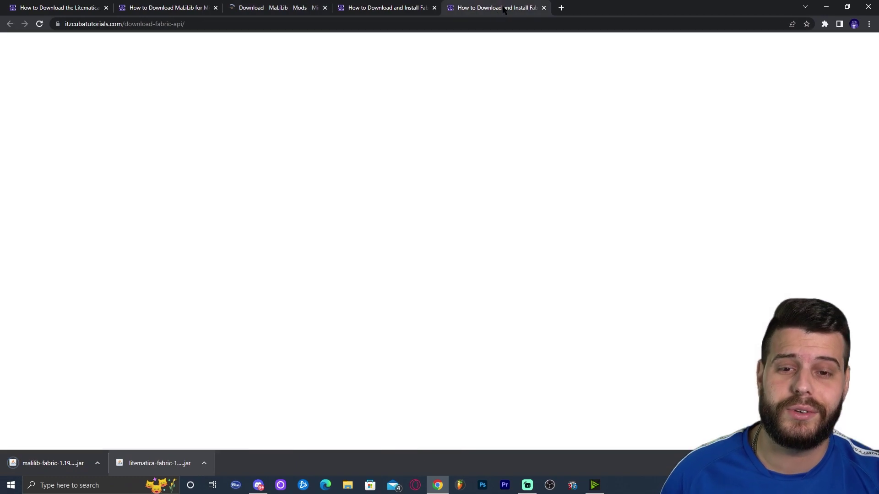
key("super+Down")
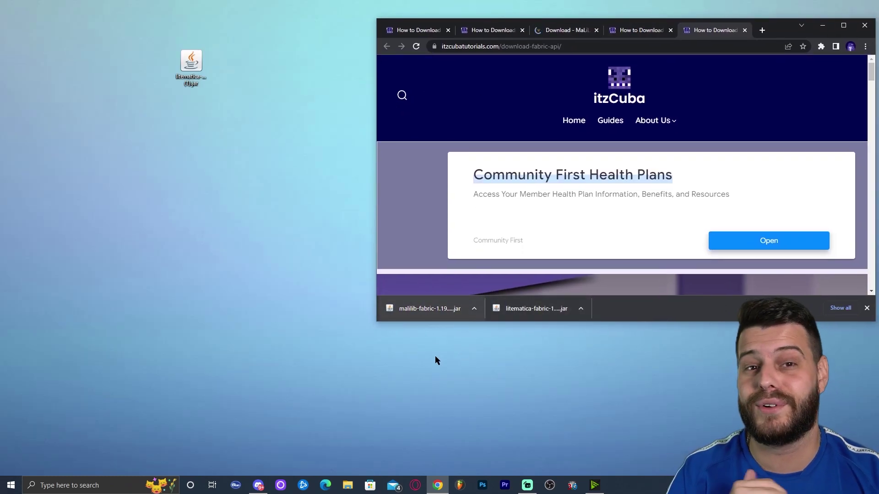
left_click_drag(429, 309, 191, 158)
right_click(300, 85)
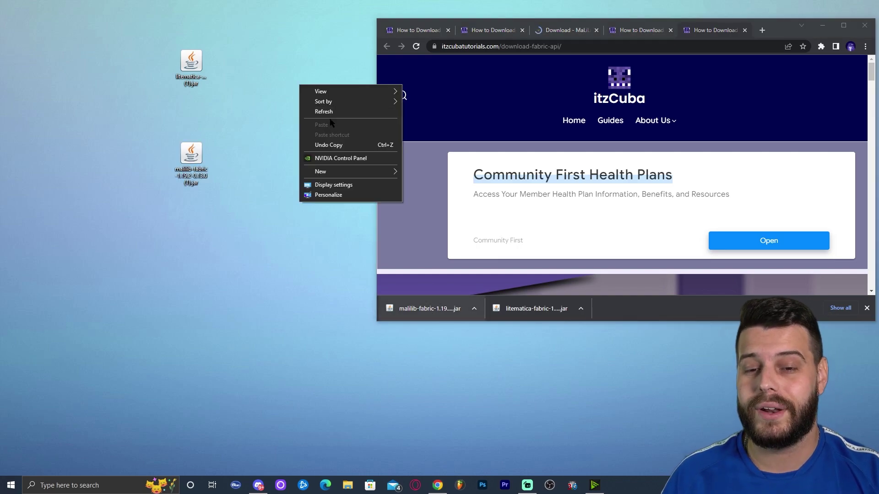
left_click(328, 112)
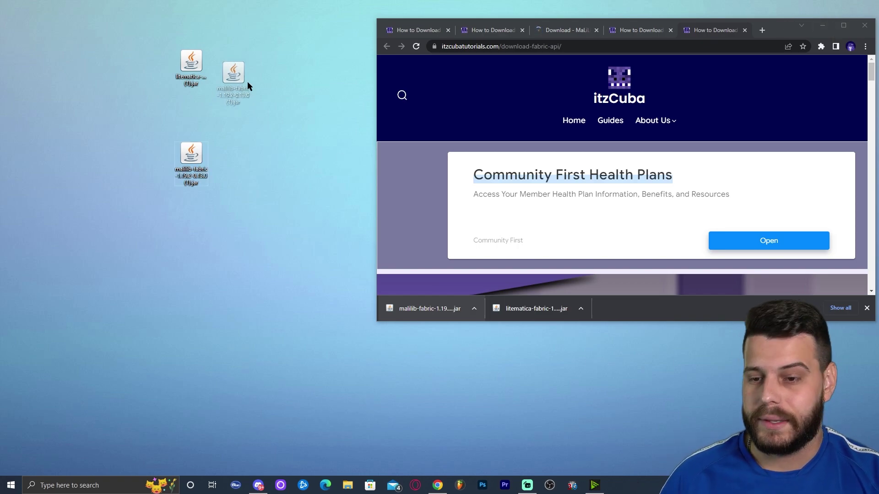
- Position the MaLiLib jar beside the Litematica jar and refresh the desktop
left_click_drag(247, 81, 239, 69)
right_click(316, 65)
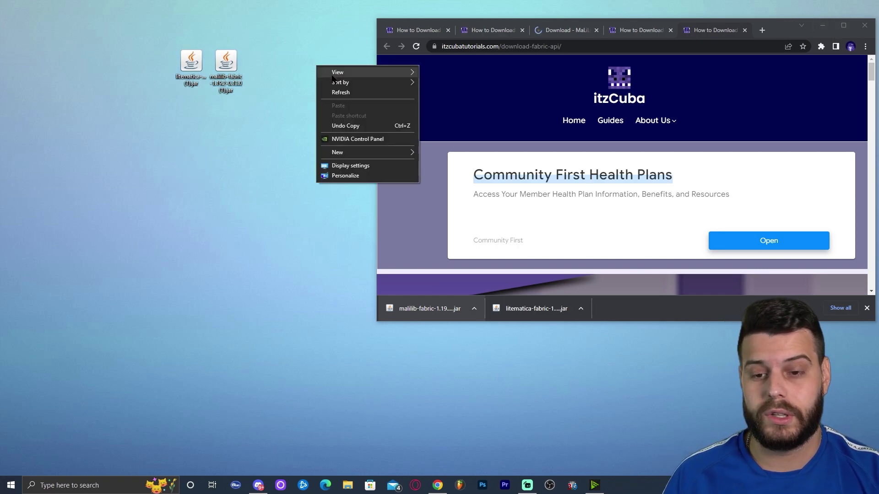
left_click(323, 91)
right_click(292, 63)
left_click(300, 90)
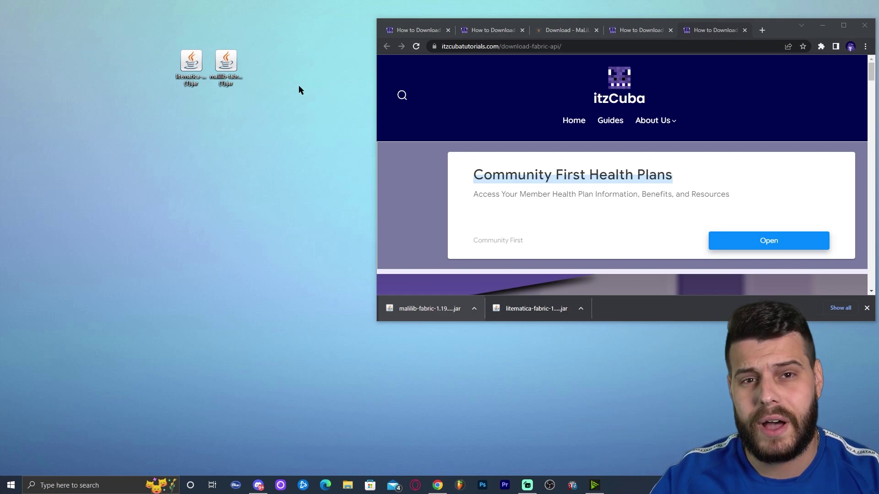
left_click_drag(273, 17, 141, 105)
right_click(265, 54)
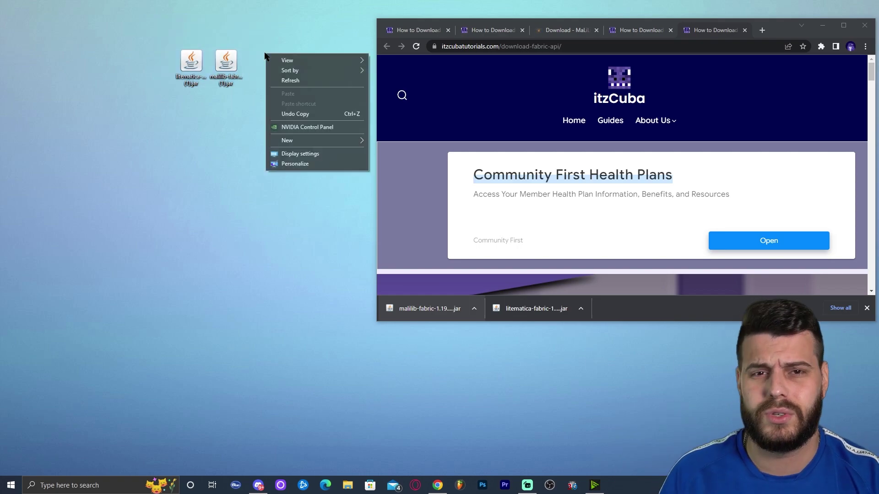
left_click(334, 77)
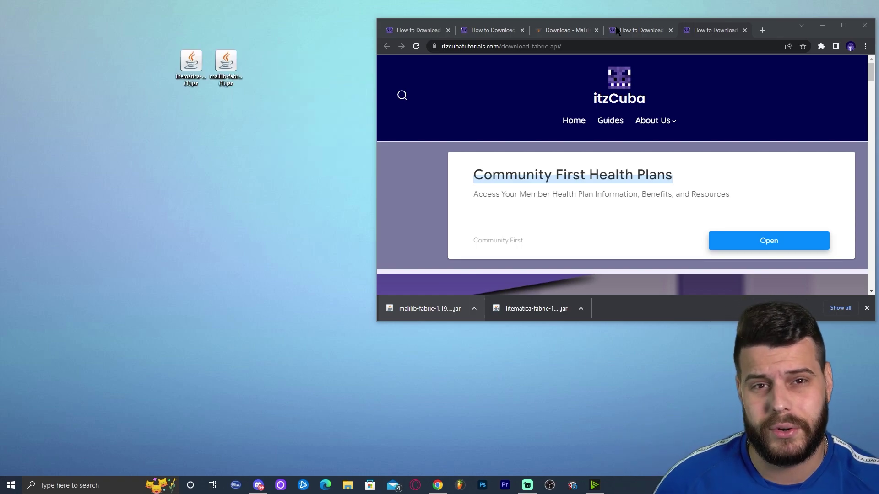
- Maximize Chrome and close the earlier guide and download tabs, keeping the Fabric guide
left_click(844, 25)
left_click(839, 24)
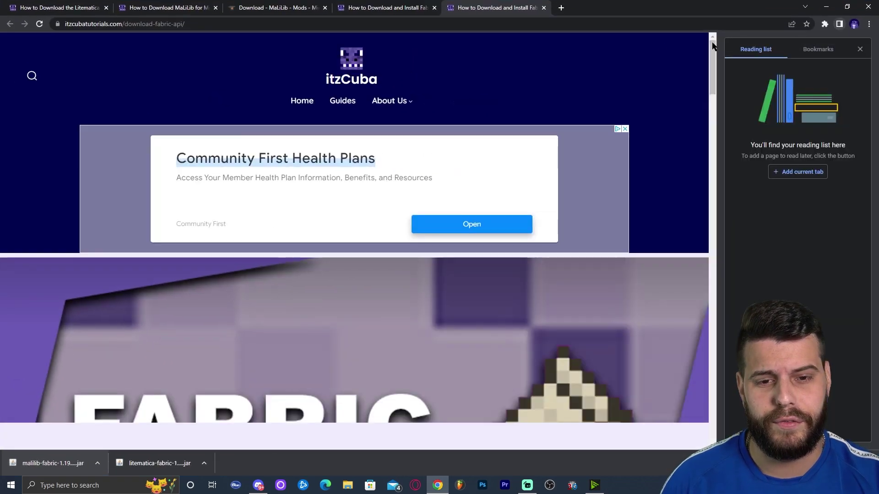
left_click(433, 7)
left_click(860, 49)
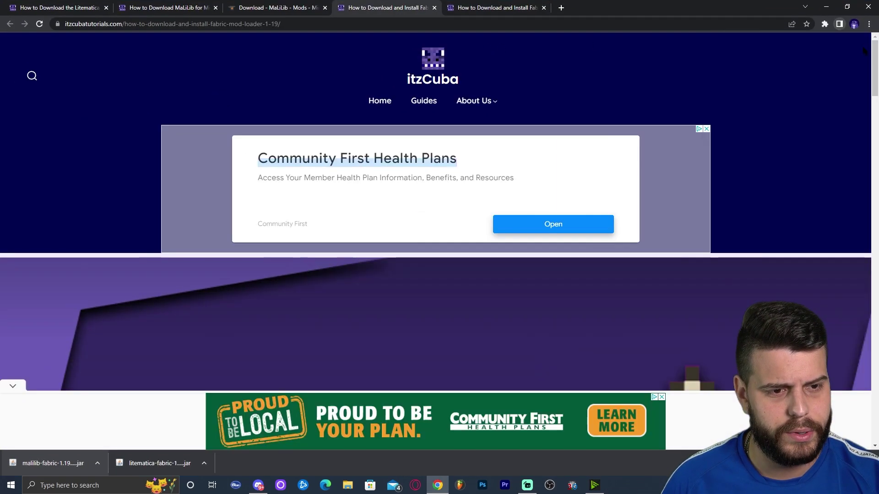
left_click(280, 7)
left_click(388, 8)
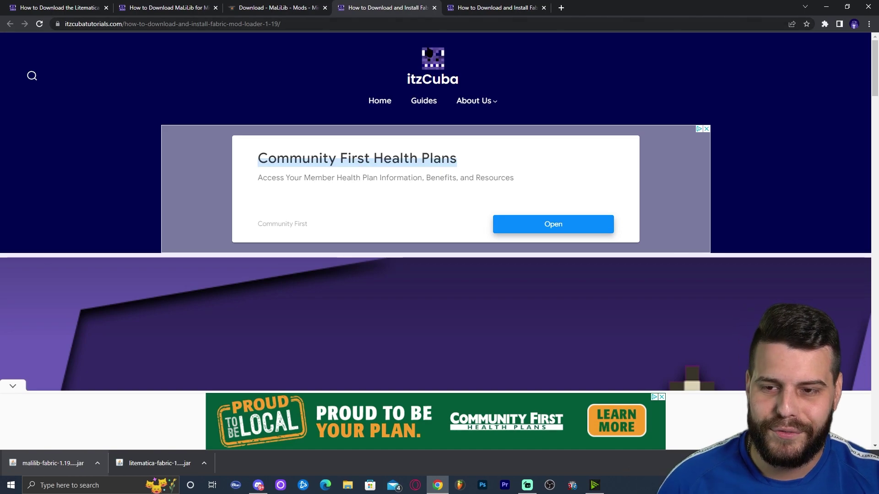
left_click(106, 8)
left_click(106, 7)
left_click(105, 7)
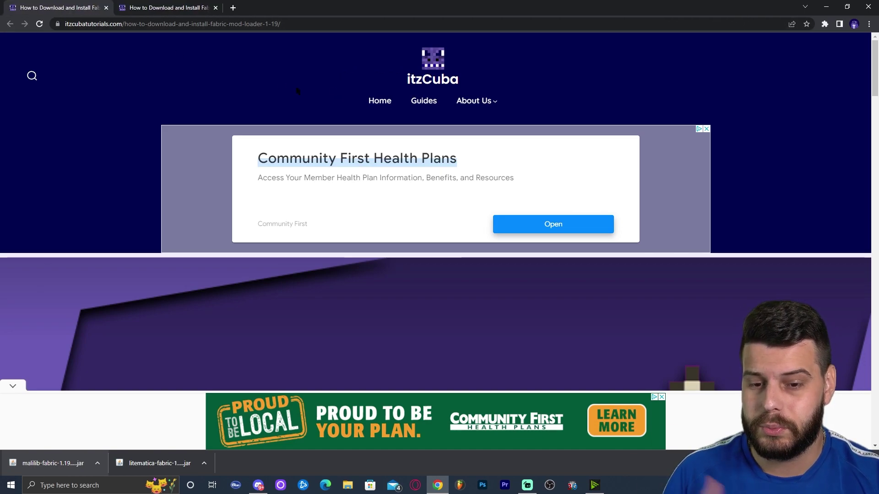
- Download the universal fabric-installer-0.11.0 jar from fabricmc.net and save it to Downloads
scroll(686, 154, "down", 5)
scroll(641, 160, "down", 2)
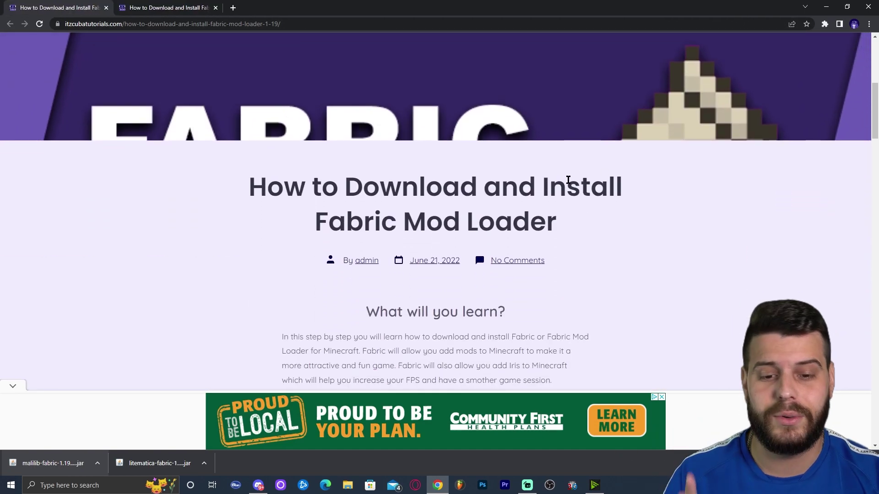
scroll(609, 178, "down", 3)
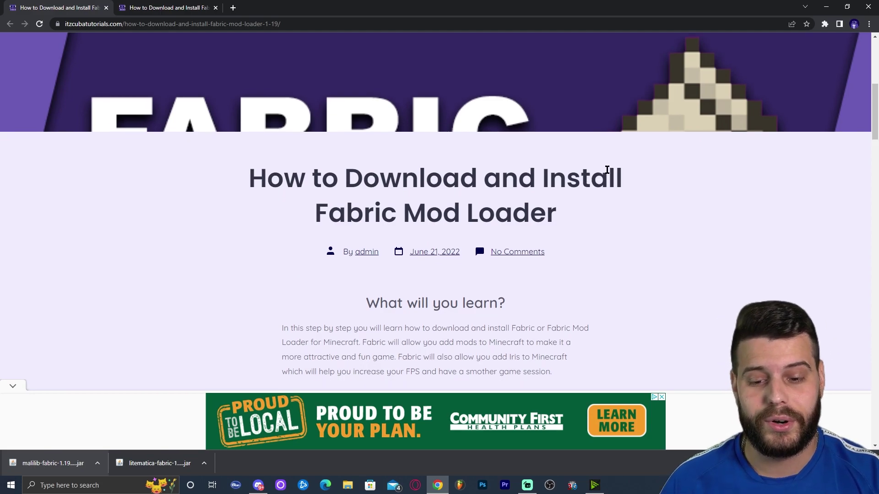
scroll(636, 146, "down", 7)
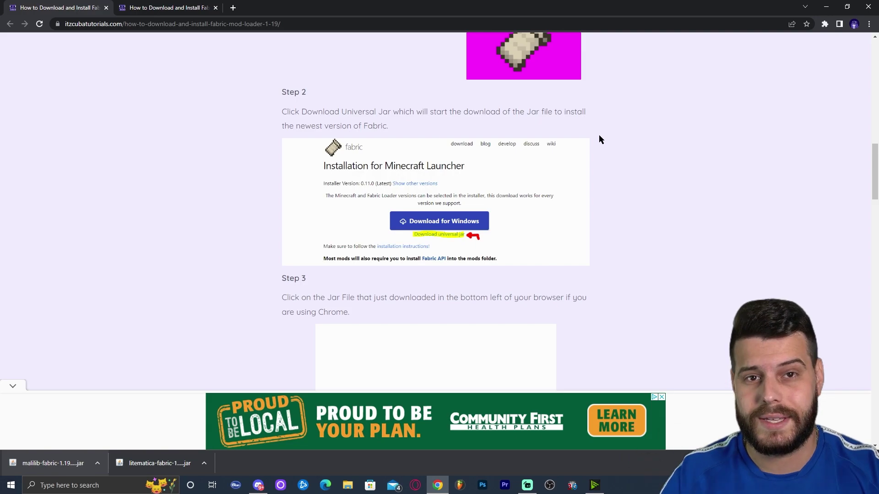
scroll(657, 145, "up", 4)
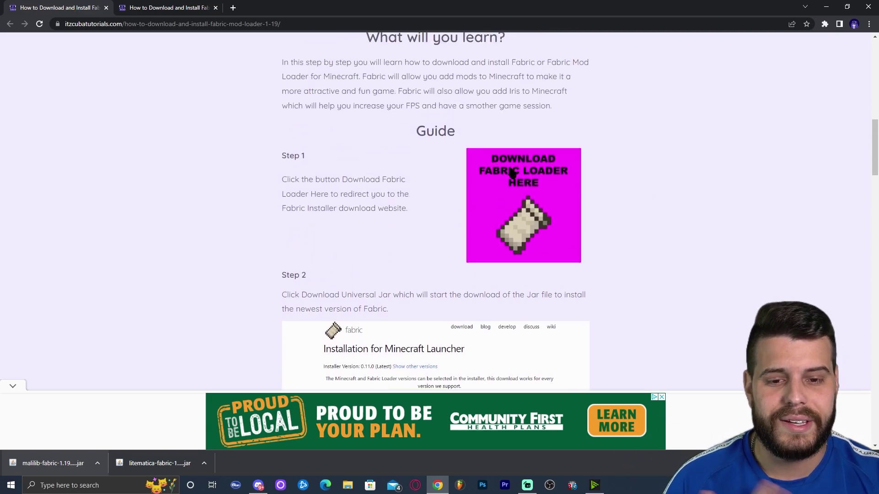
left_click(543, 180)
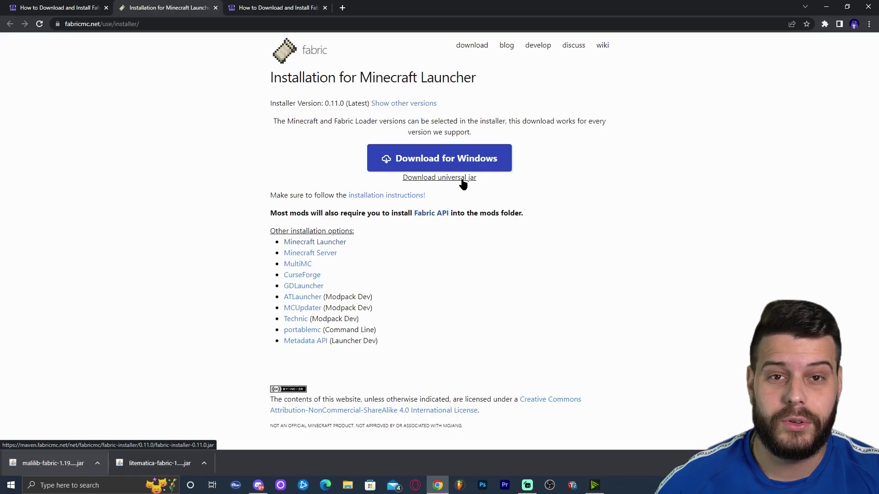
left_click(509, 293)
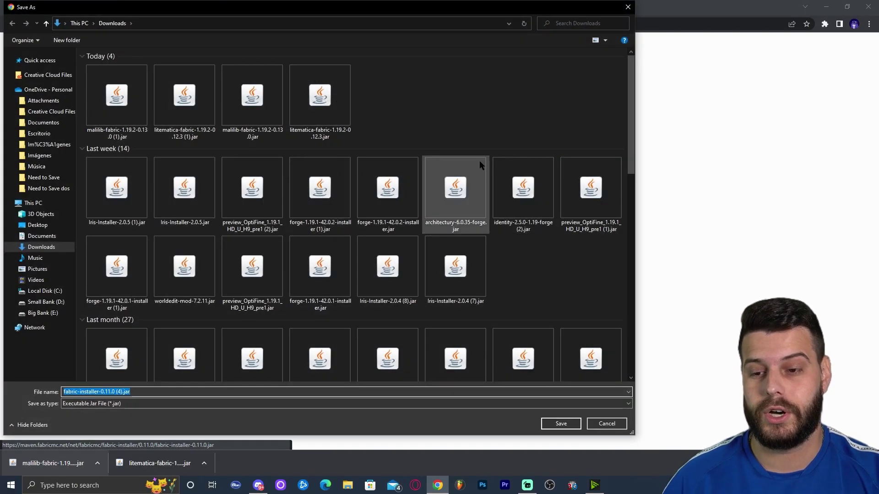
left_click(560, 424)
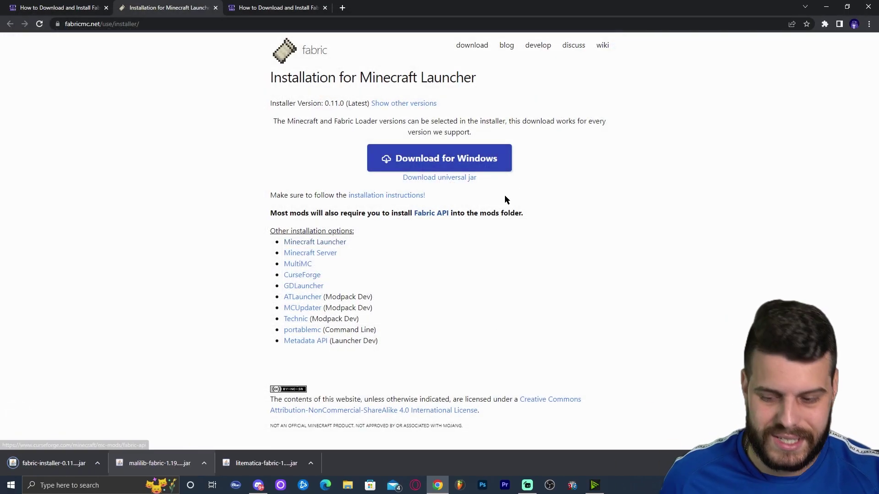
- Copy the fabric-installer jar from Chrome's download bar to the desktop, refresh it, and re-maximize Chrome
double_click(471, 2)
left_click_drag(361, 320, 226, 110)
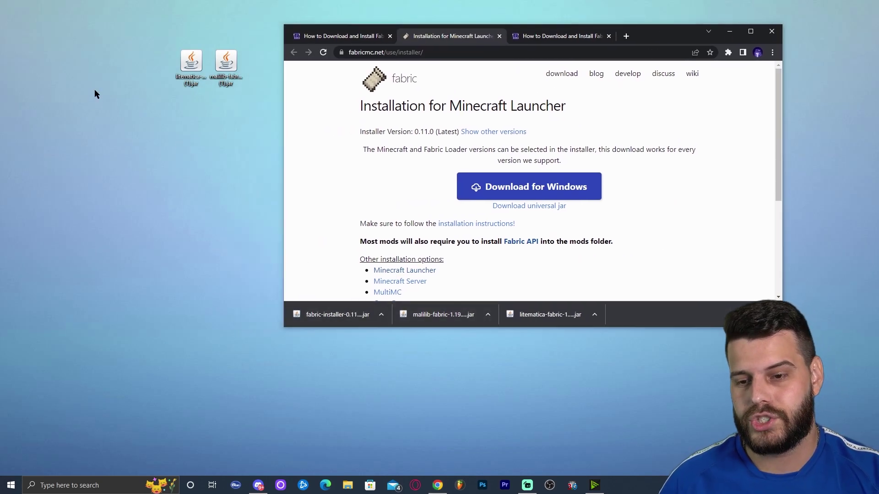
right_click(101, 80)
left_click(123, 105)
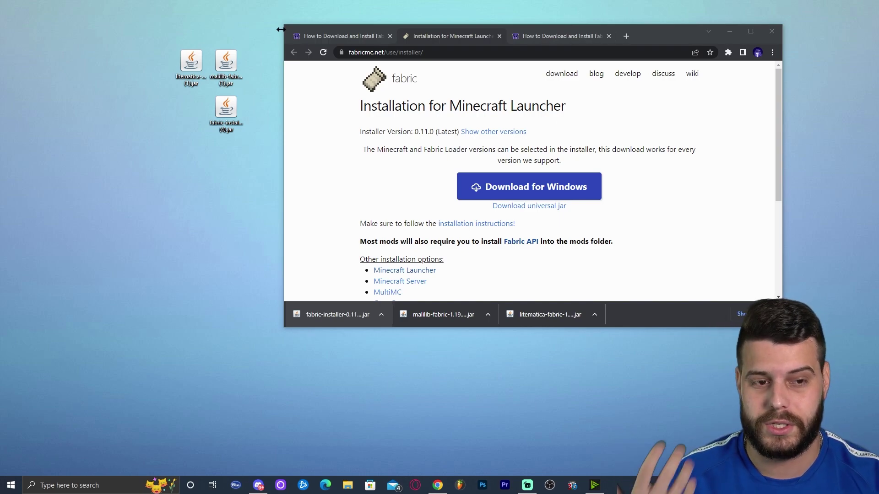
left_click(750, 31)
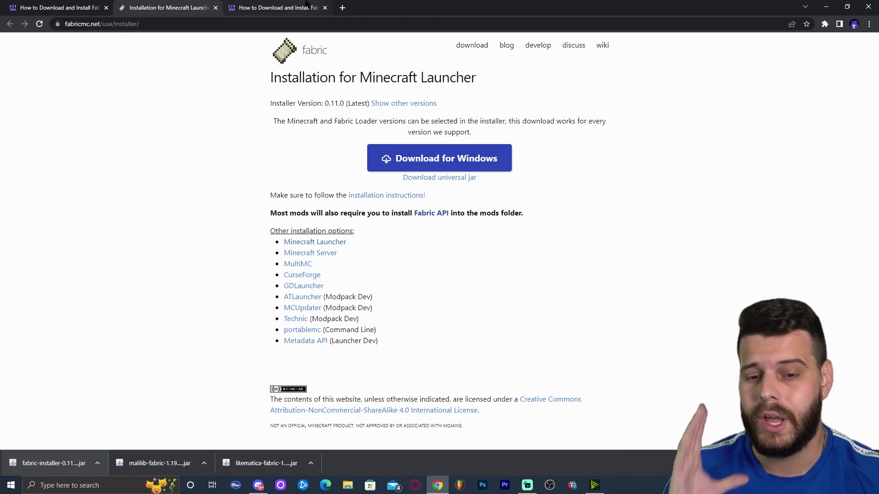
- Close the unneeded tutorial tabs and open the Fabric API files page on CurseForge
left_click(73, 8)
left_click(106, 8)
left_click(106, 8)
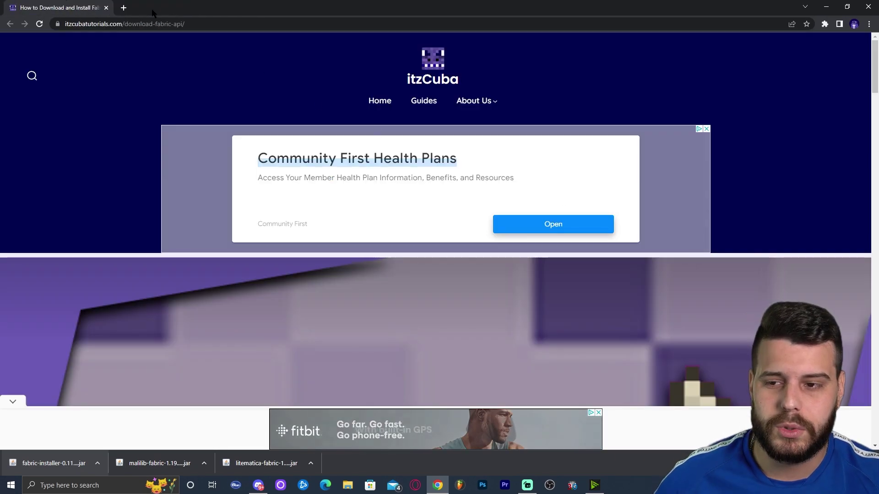
scroll(598, 152, "down", 8)
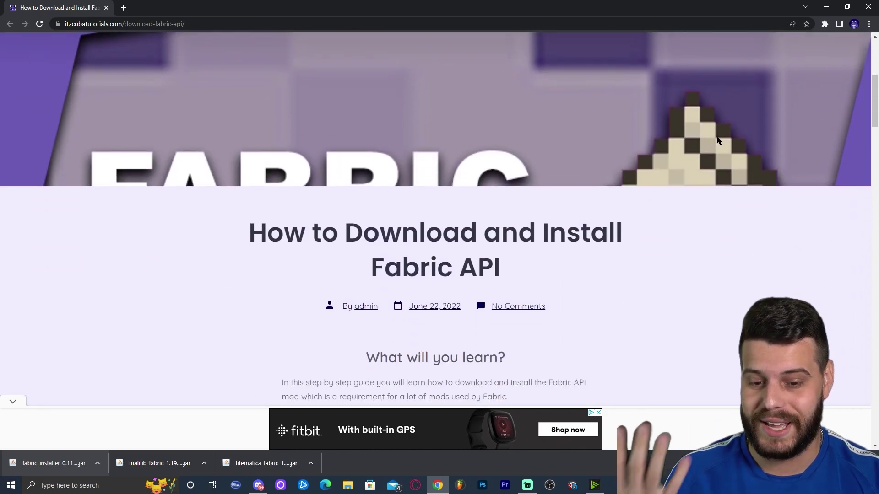
scroll(636, 138, "down", 3)
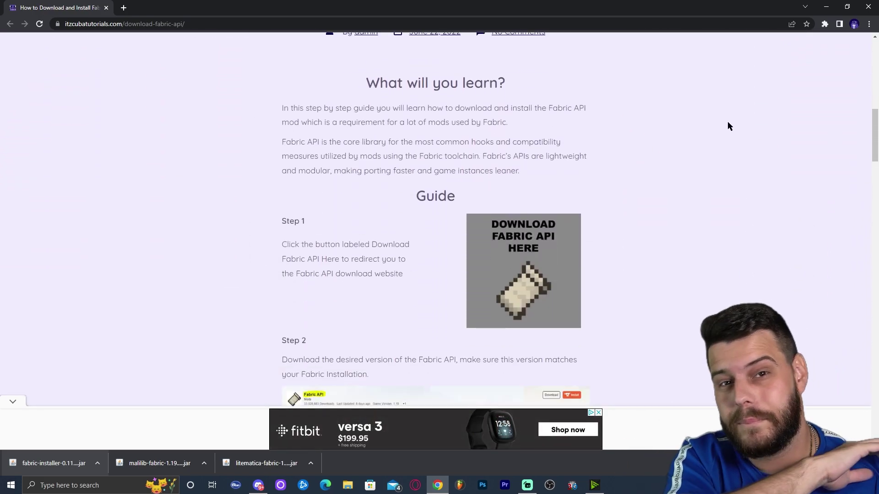
scroll(559, 220, "down", 2)
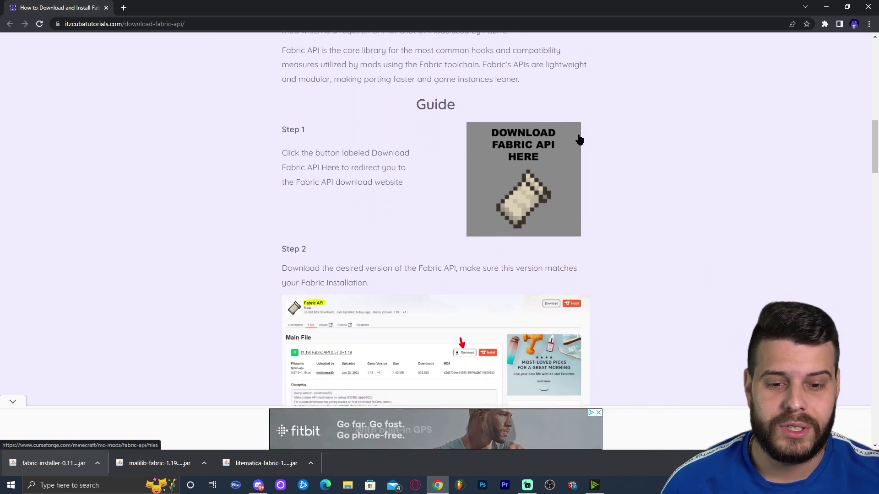
left_click(565, 143)
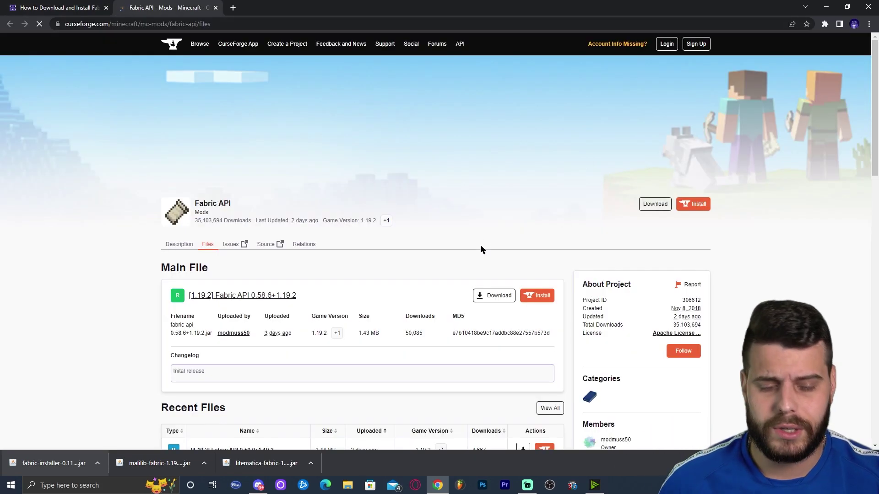
- Download and save the fabric-api 0.59.0+1.19.2 jar from the first Recent Files row
scroll(503, 228, "down", 3)
scroll(366, 270, "down", 2)
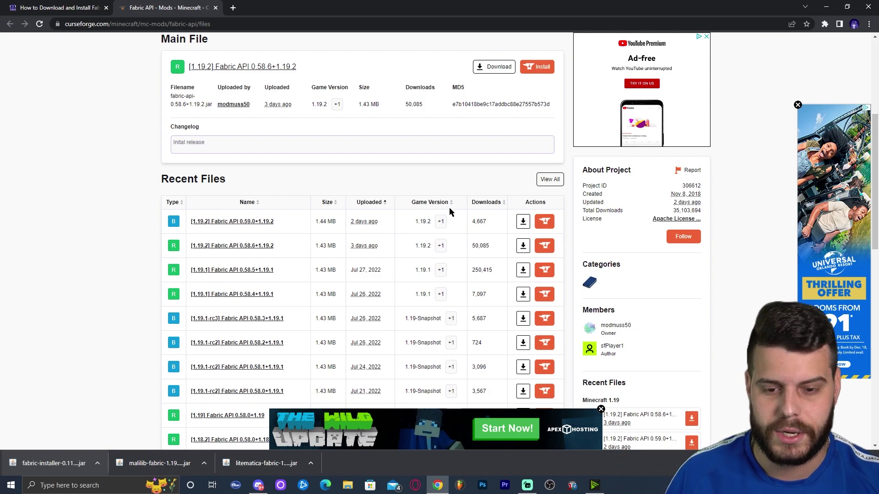
left_click(523, 221)
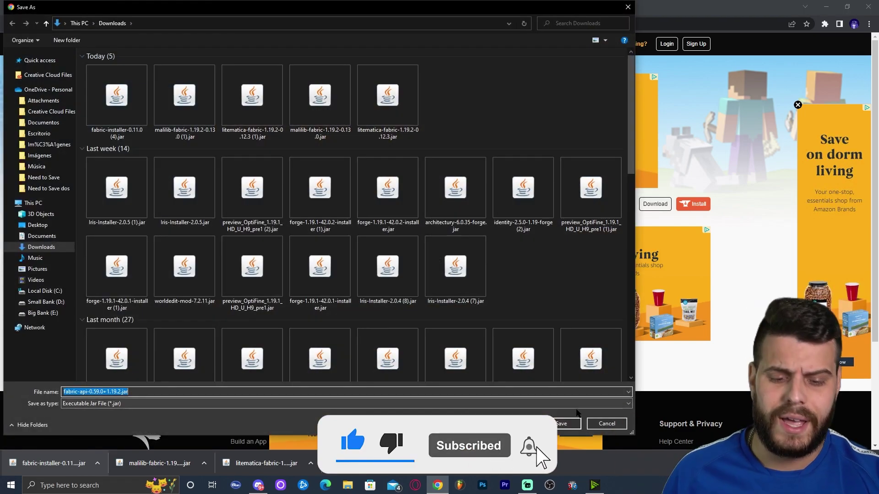
key("Return")
left_click_drag(616, 6, 586, 29)
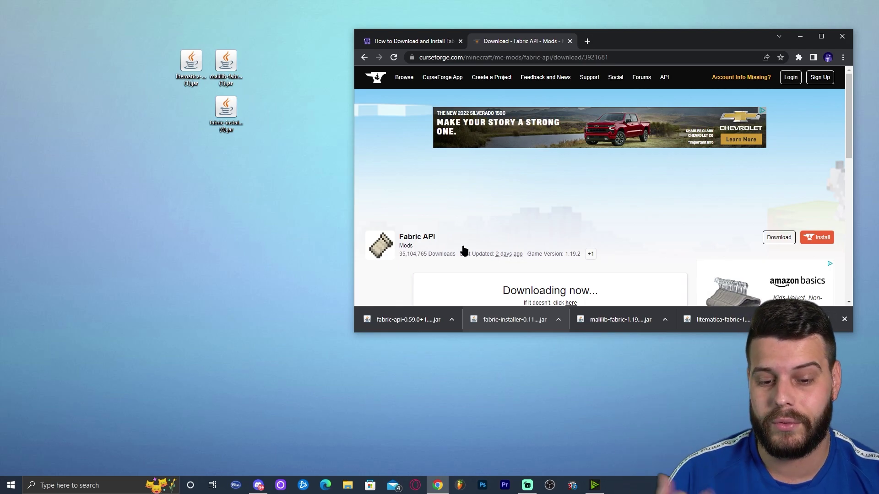
- Copy the fabric-api jar from the download bar to the desktop, close Chrome, and refresh the desktop
left_click_drag(437, 323, 179, 105)
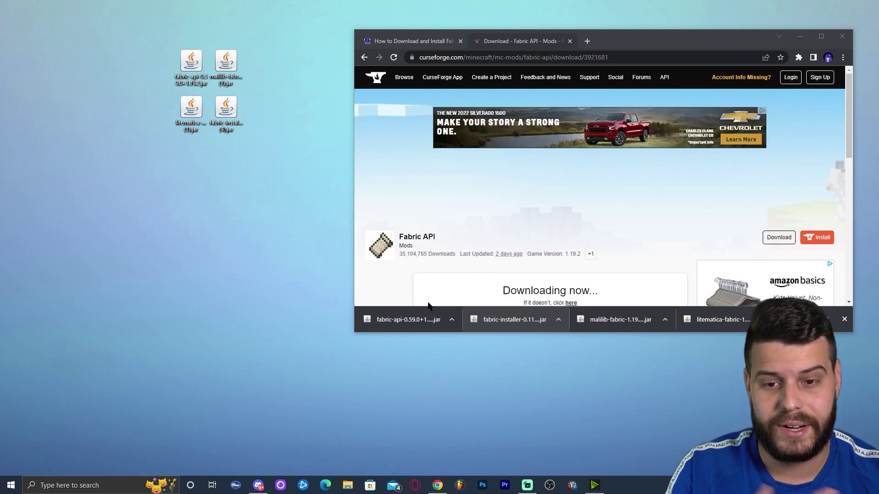
left_click(846, 41)
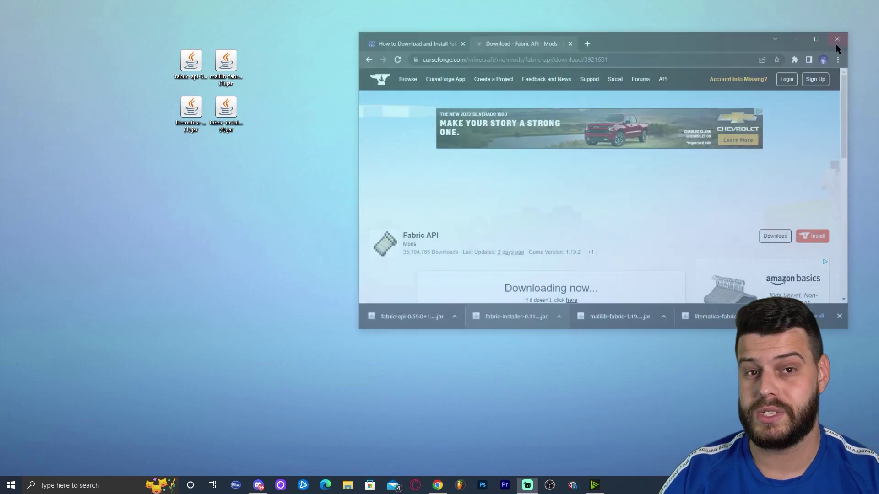
right_click(485, 30)
left_click(508, 59)
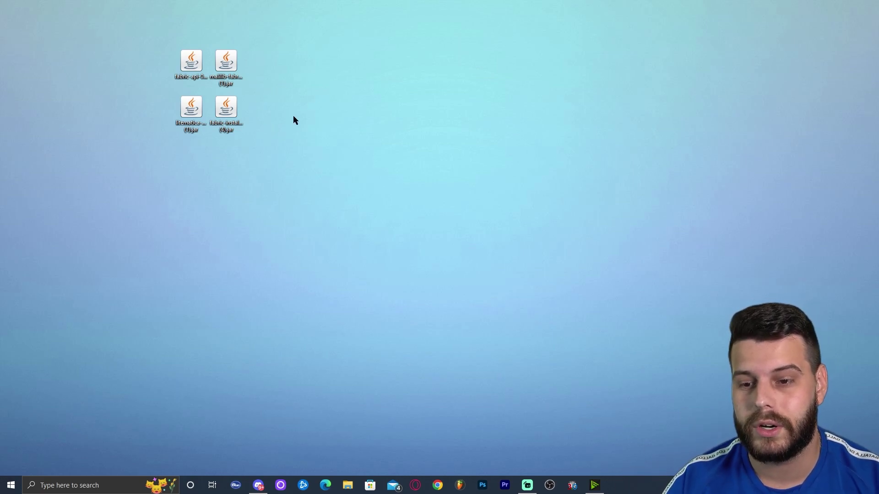
- Install Fabric Loader 0.14.9 for Minecraft 1.19.2 and dismiss the success message
left_click(235, 111)
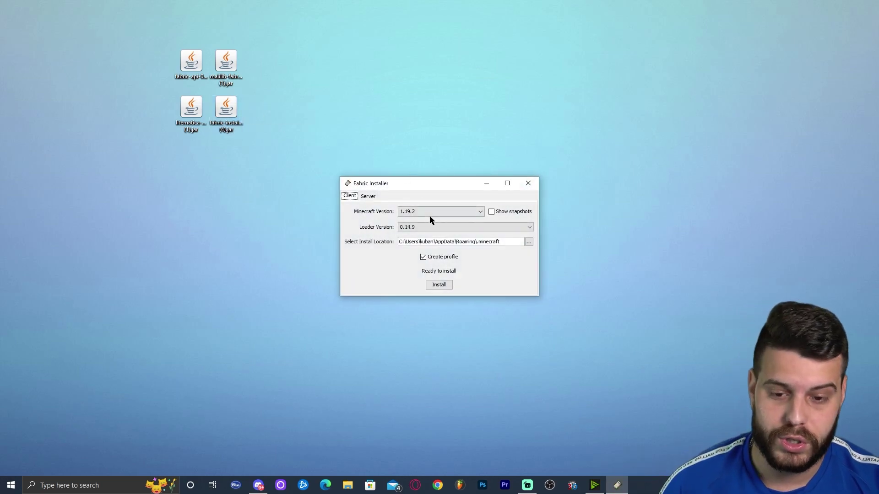
left_click(432, 215)
left_click(418, 211)
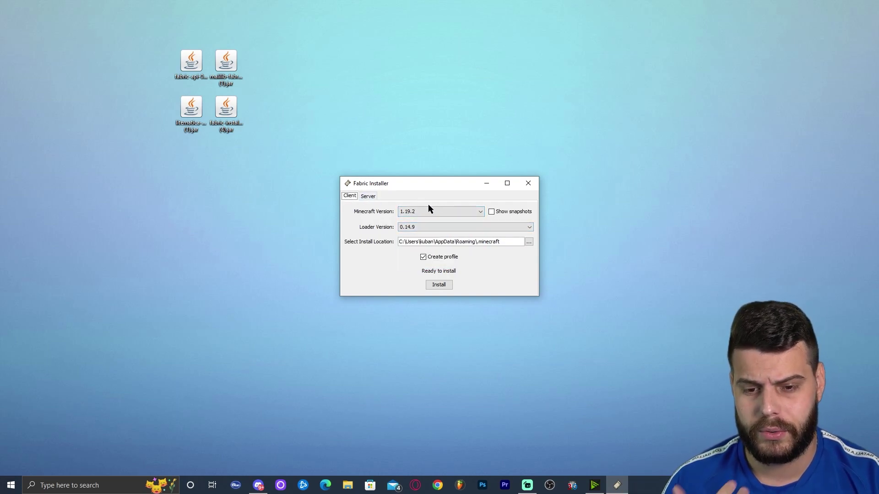
left_click(447, 287)
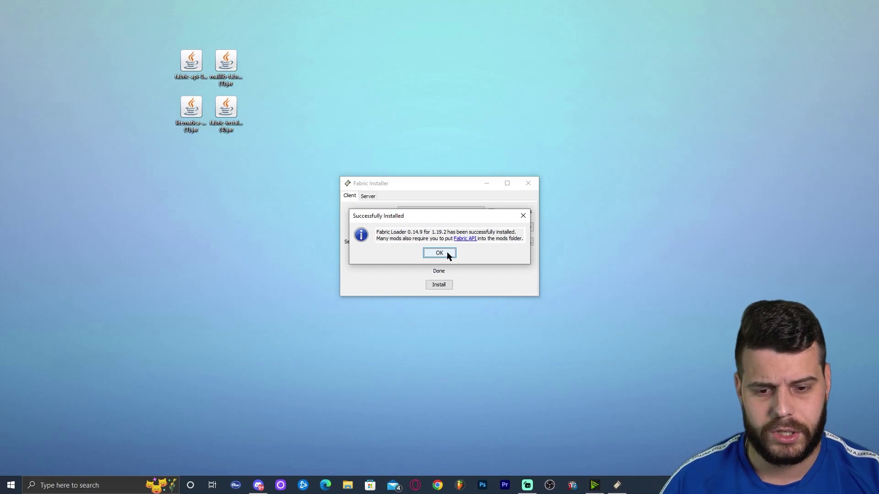
left_click(448, 254)
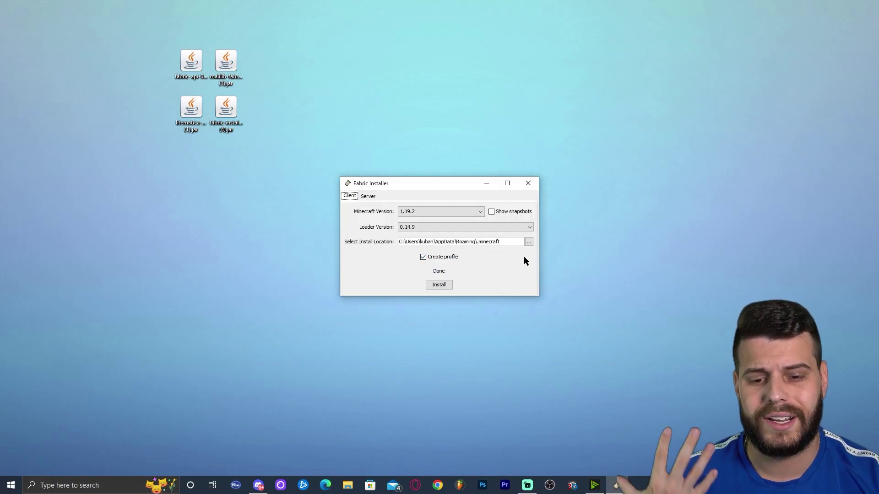
- Close the installer, delete its jar from the desktop, and launch Minecraft Launcher from Windows search
left_click(531, 187)
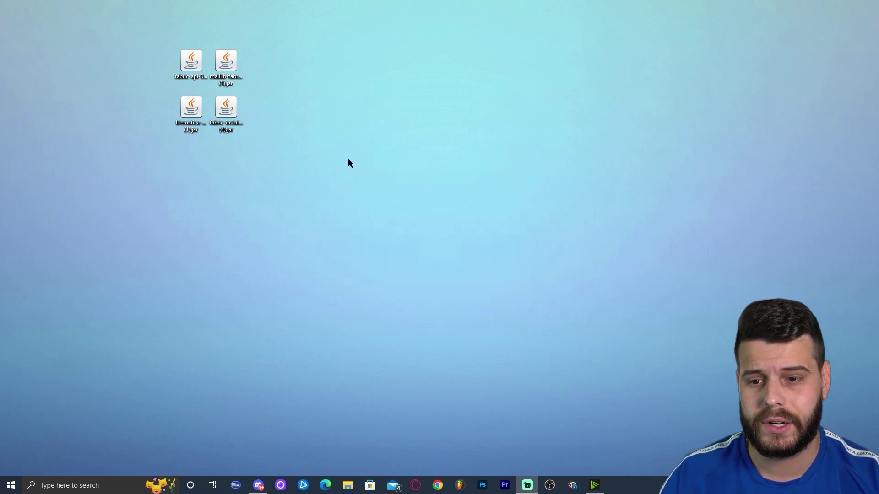
left_click_drag(237, 117, 411, 117)
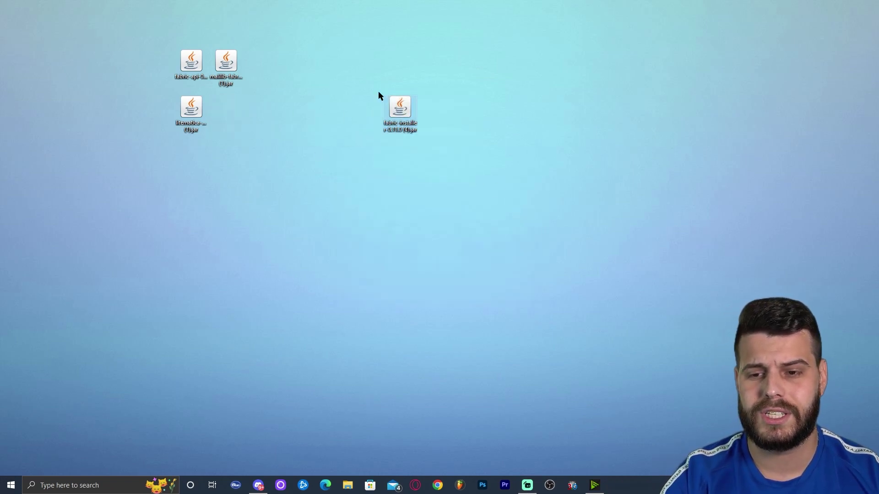
key("Delete")
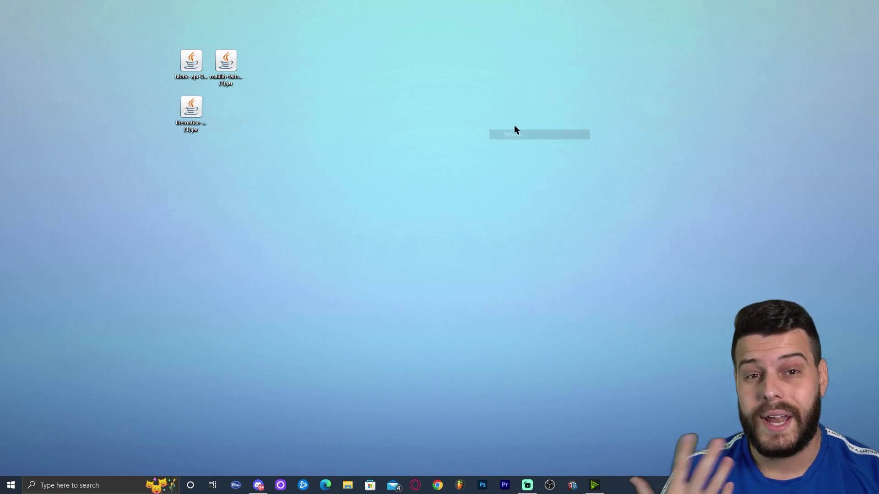
left_click(127, 480)
left_click(60, 361)
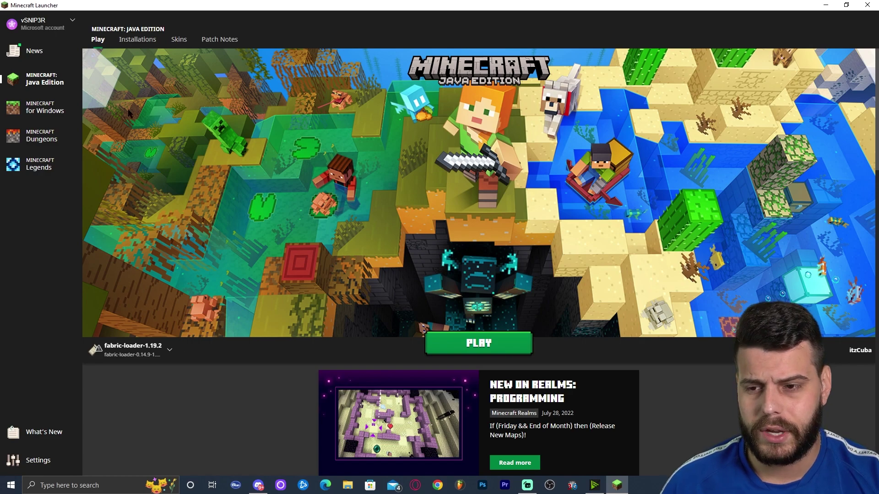
- Open the fabric-loader-1.19.2 installation's .minecraft folder from the Installations list and minimize it
left_click(134, 40)
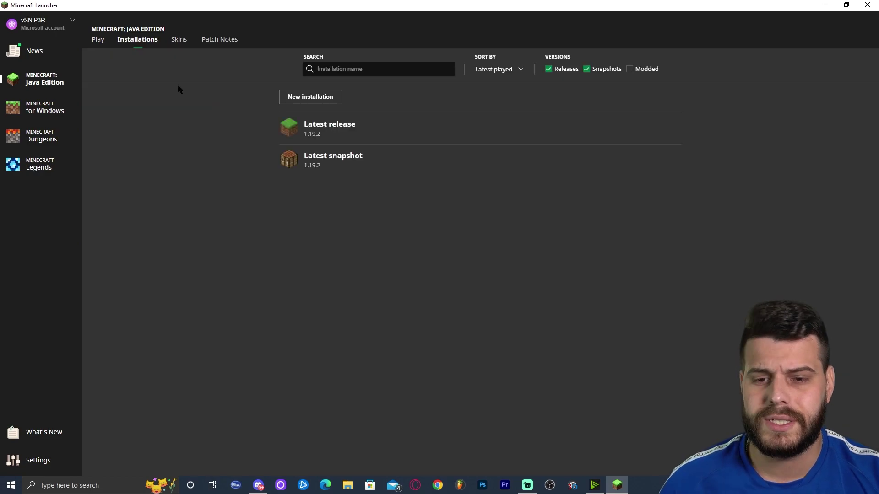
left_click(631, 69)
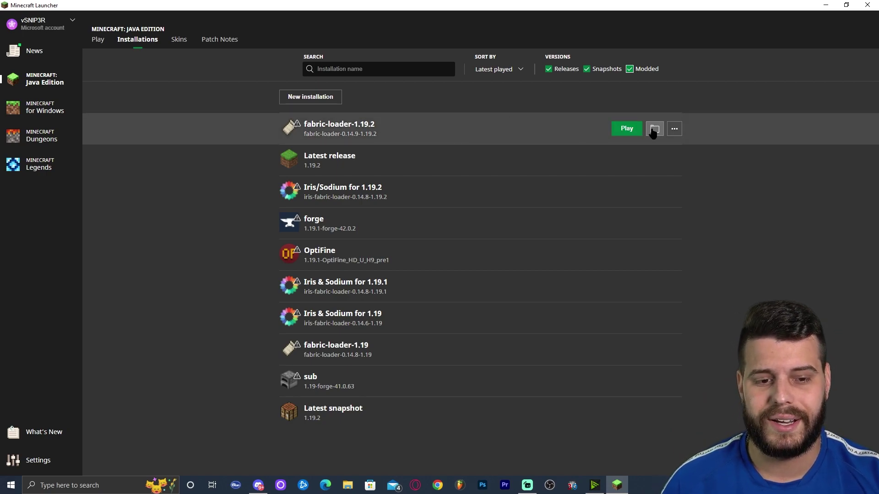
left_click(654, 129)
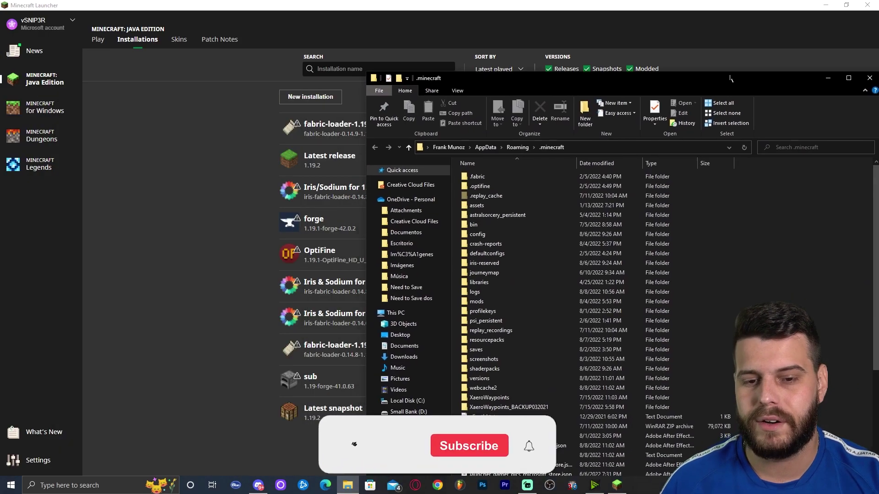
left_click_drag(731, 79, 730, 69)
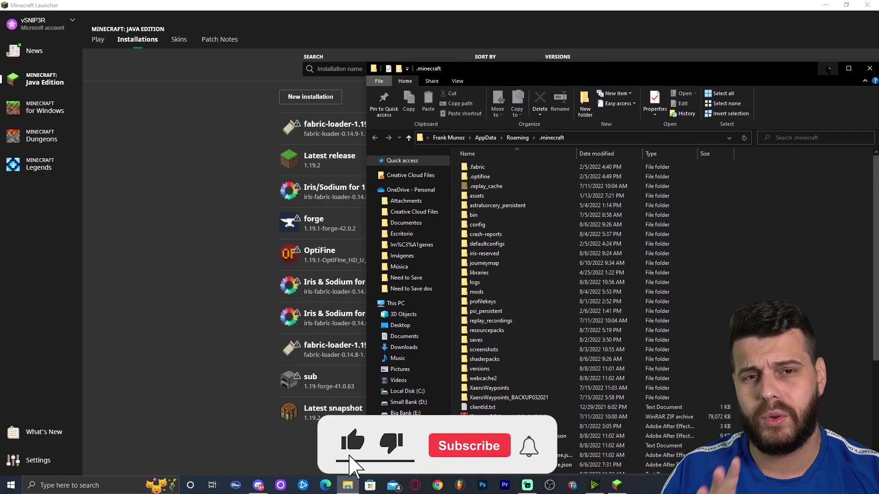
left_click(833, 68)
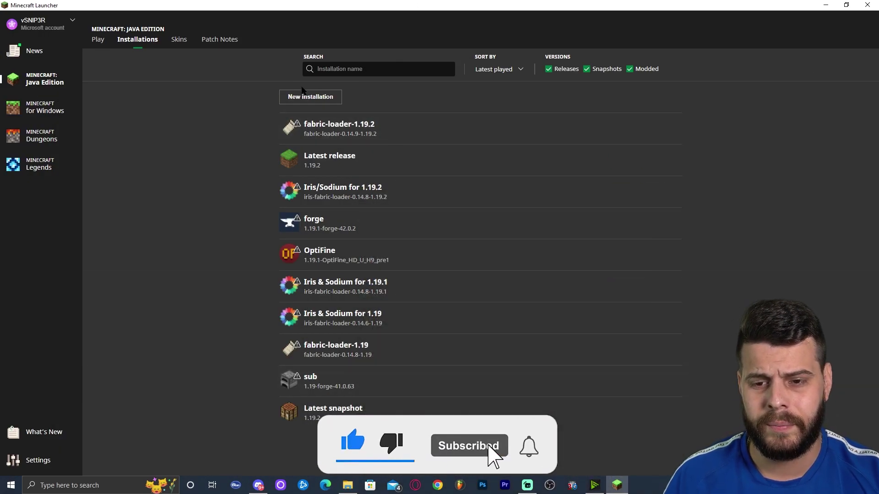
- Start a new installation with fabric-loader-0.14.9-1.19.2, then cancel it with Esc
left_click(336, 95)
left_click(458, 137)
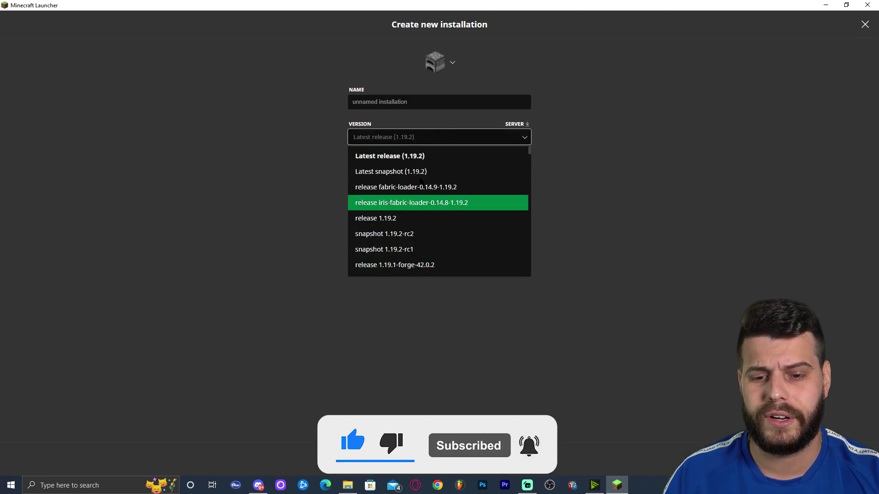
left_click(412, 186)
left_click(465, 99)
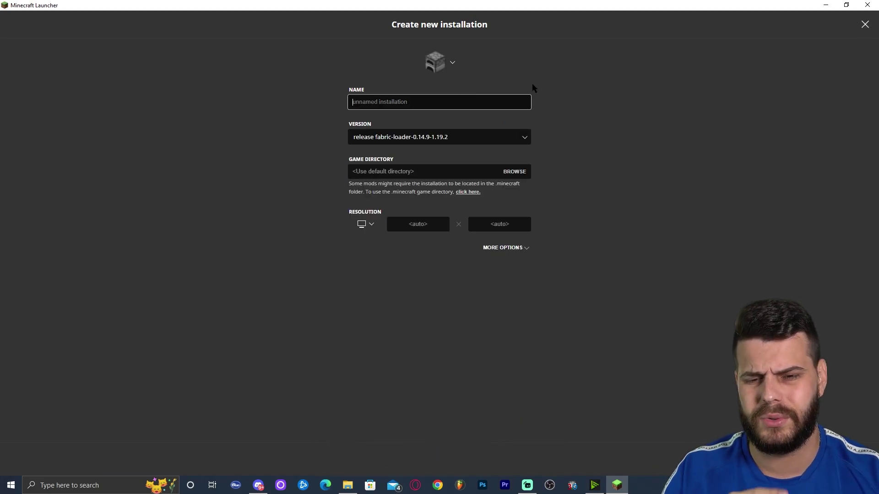
key("Escape")
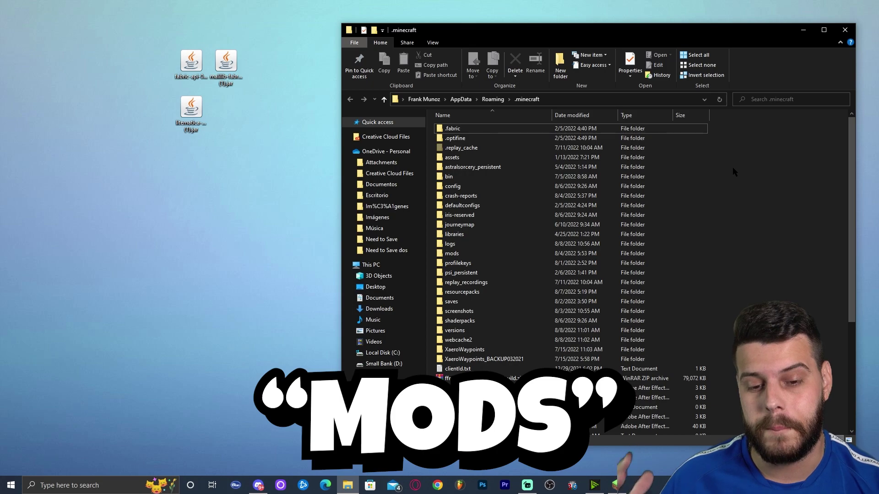
- Delete the old mods folder in .minecraft and create a new empty folder named 'mods'
left_click(444, 254)
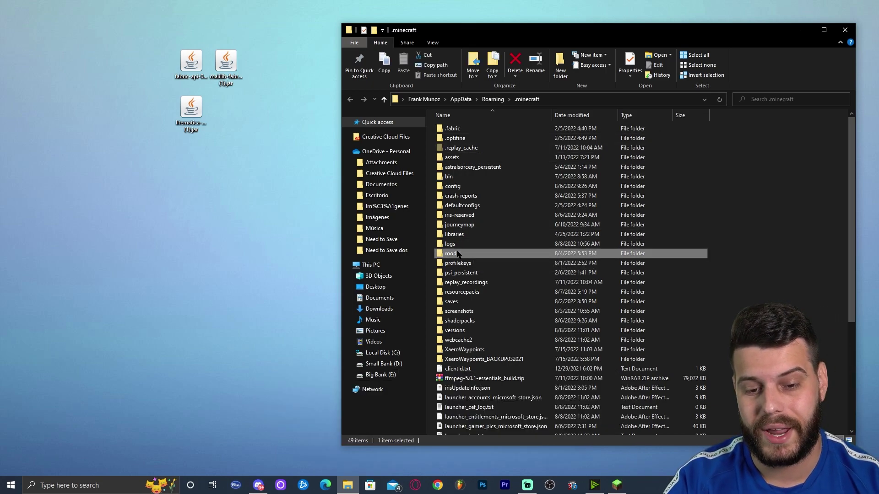
key("Delete")
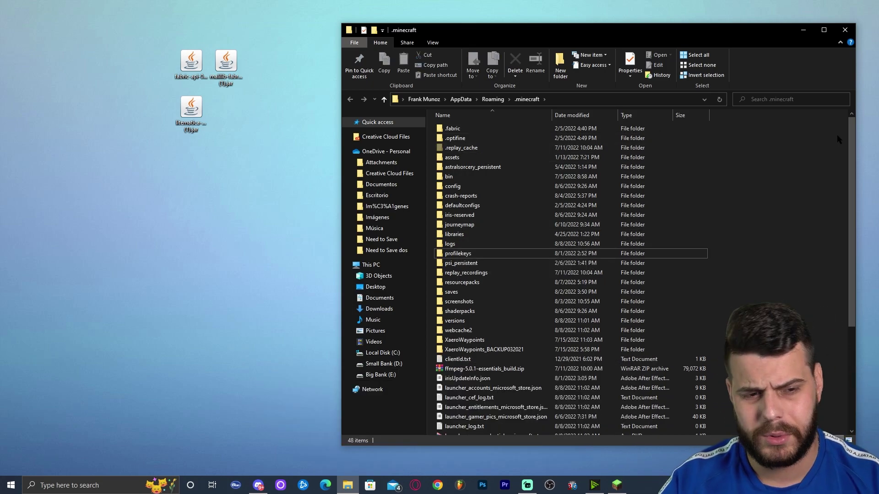
left_click_drag(732, 30, 636, 10)
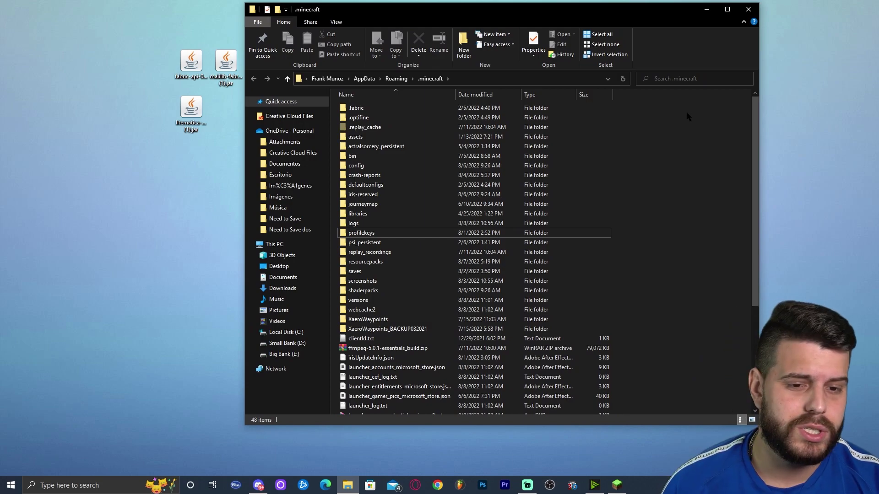
right_click(687, 111)
mouse_move(732, 223)
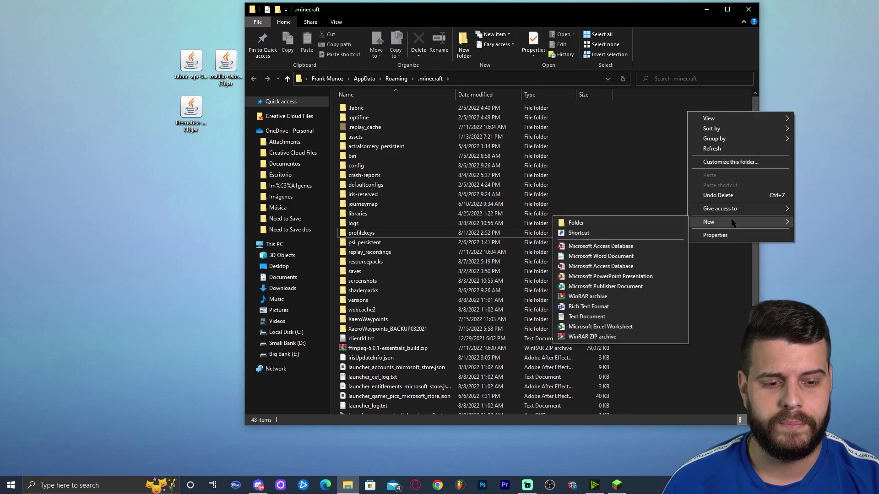
left_click(618, 226)
type("mods")
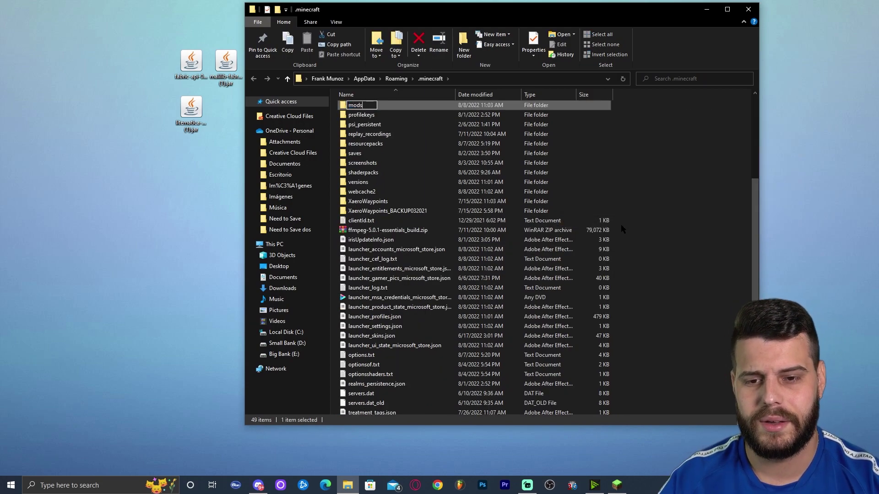
key("Return")
left_click(684, 147)
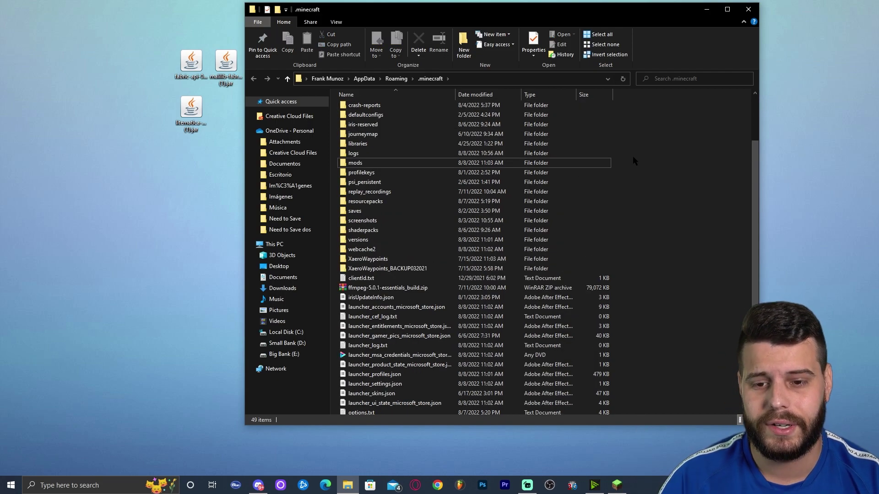
- Move the MaLiLib, Litematica and Fabric API jars from the desktop into the new mods folder
double_click(362, 163)
left_click_drag(458, 10, 503, 18)
left_click_drag(144, 59, 259, 124)
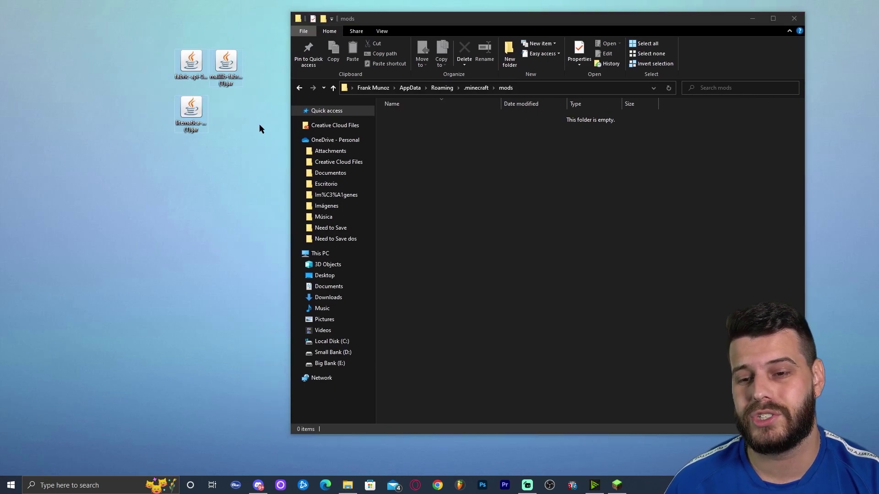
left_click_drag(233, 65, 595, 169)
right_click(675, 163)
left_click(713, 198)
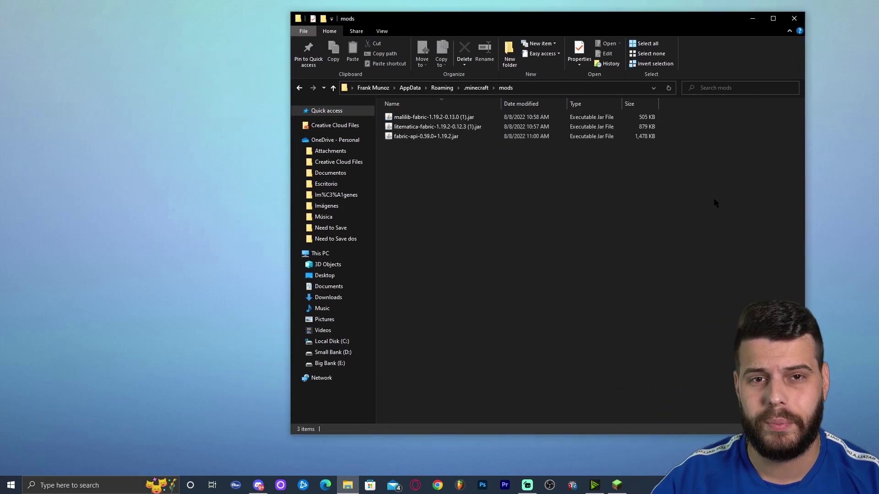
- Close the mods folder, refresh the desktop, and play fabric-loader-1.19.2, accepting the modded-installation warning
left_click(794, 18)
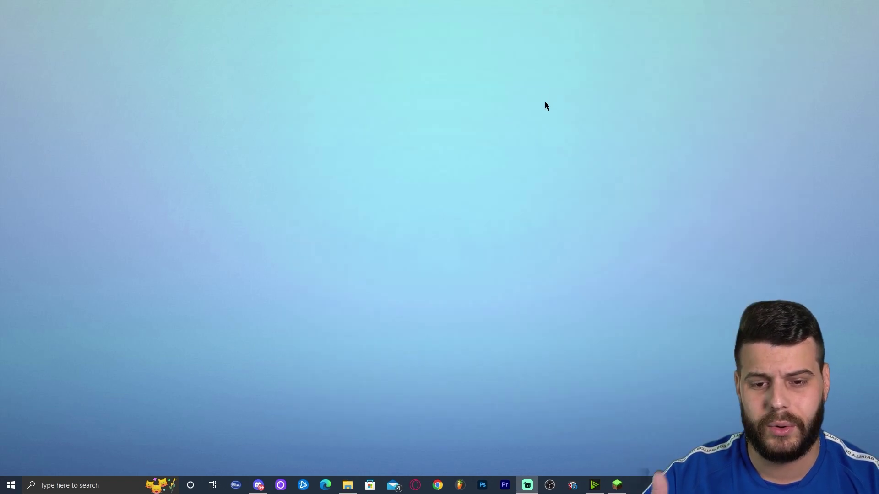
right_click(538, 115)
left_click(581, 141)
left_click(617, 486)
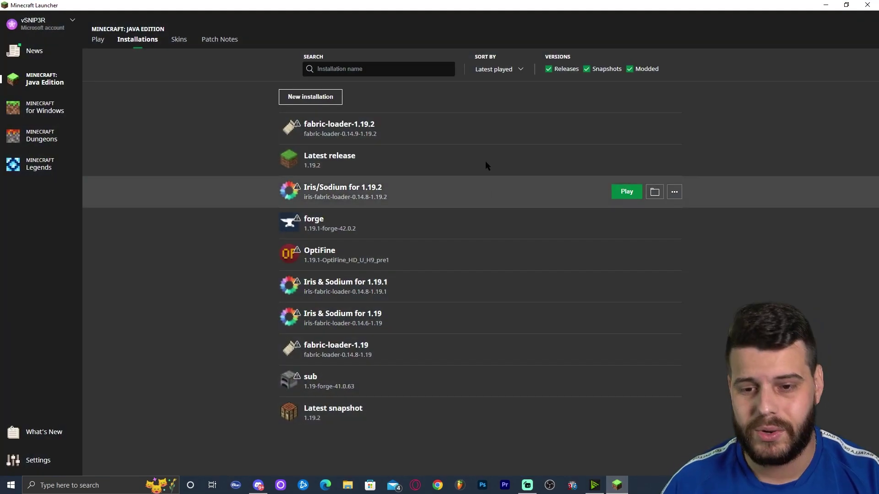
left_click(626, 129)
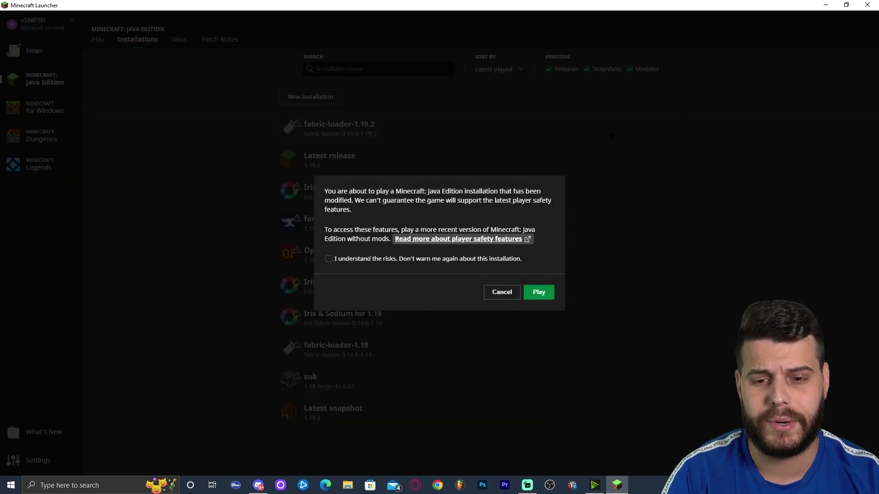
left_click(541, 290)
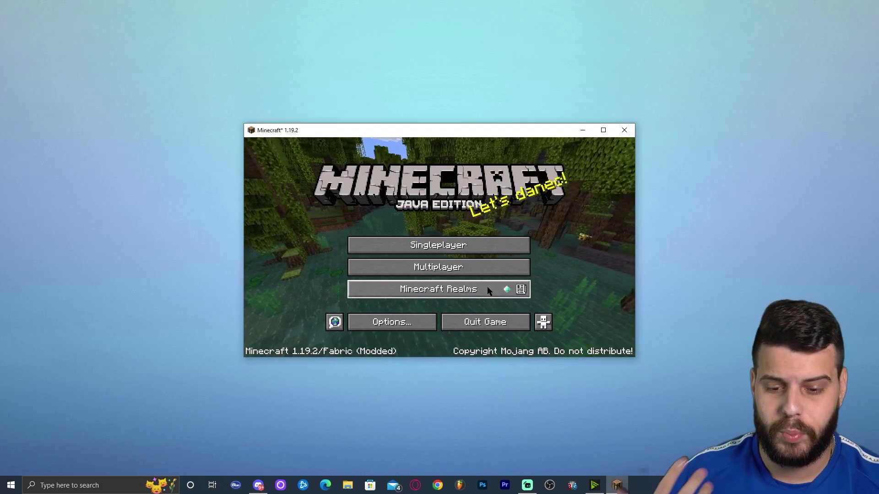
- Maximize the game, load the first New World in Singleplayer, and confirm the resource pack screen with Done
left_click(603, 129)
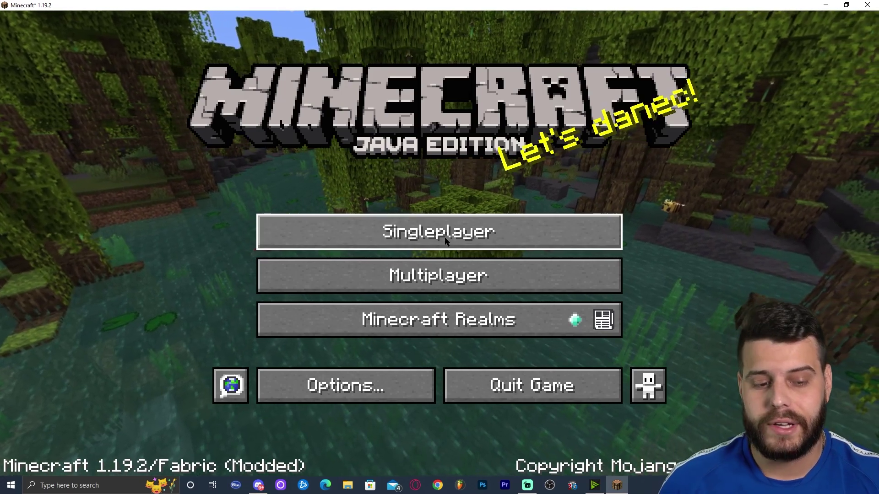
left_click(444, 237)
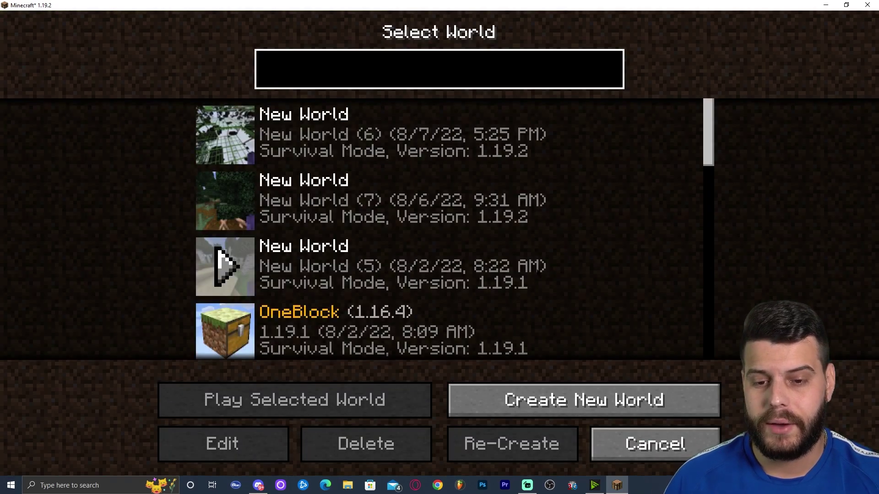
left_click(227, 136)
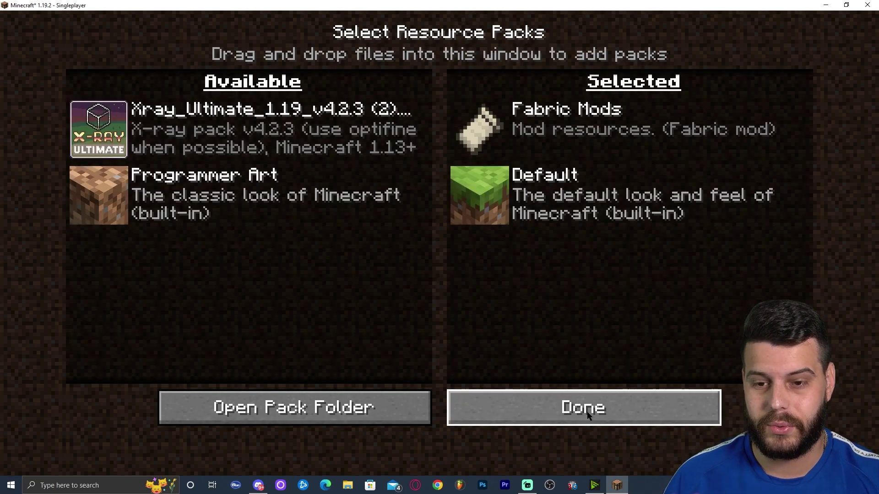
left_click(587, 409)
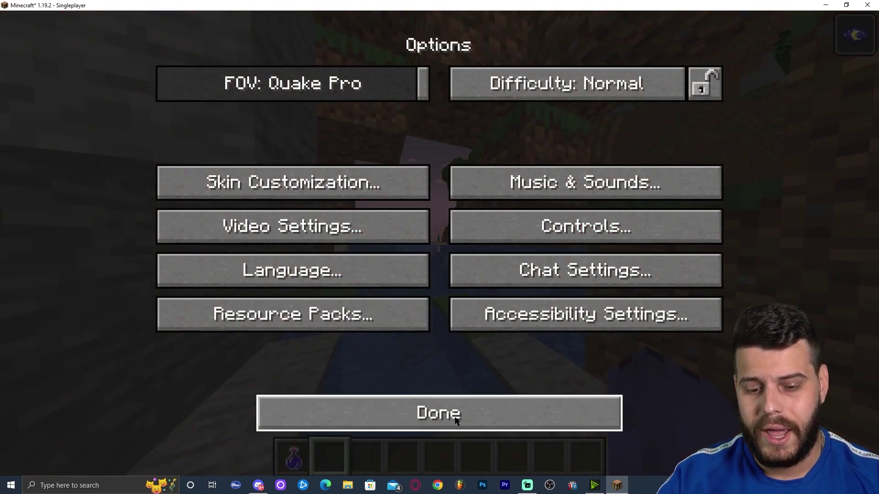
- Resume the world, dismiss the accidental Advancements screen, and open the Litematica v0.12.3 menu with M
left_click(469, 415)
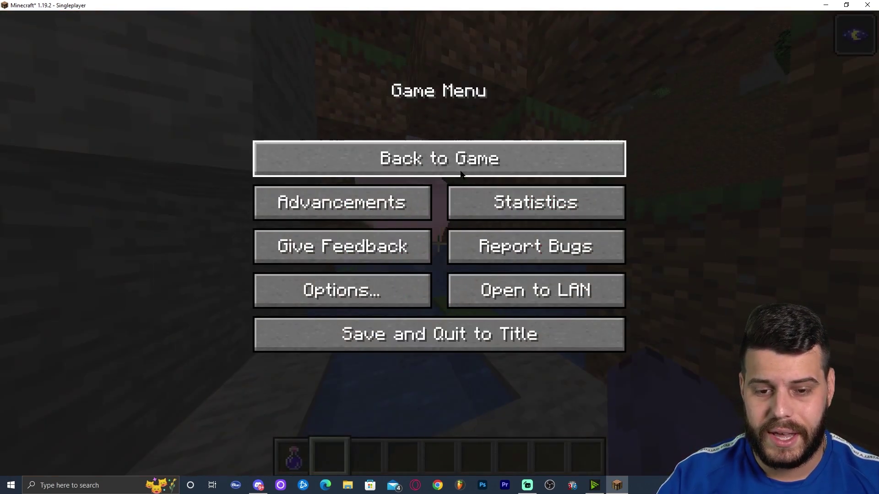
left_click(461, 174)
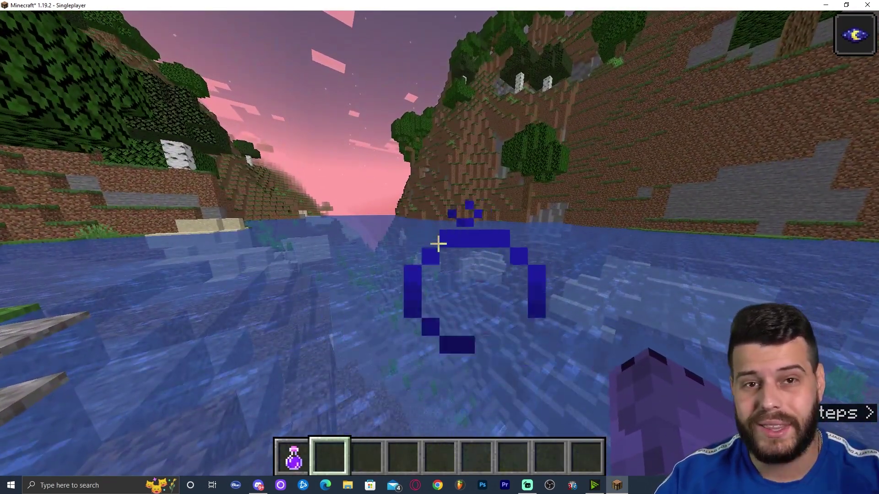
key("l")
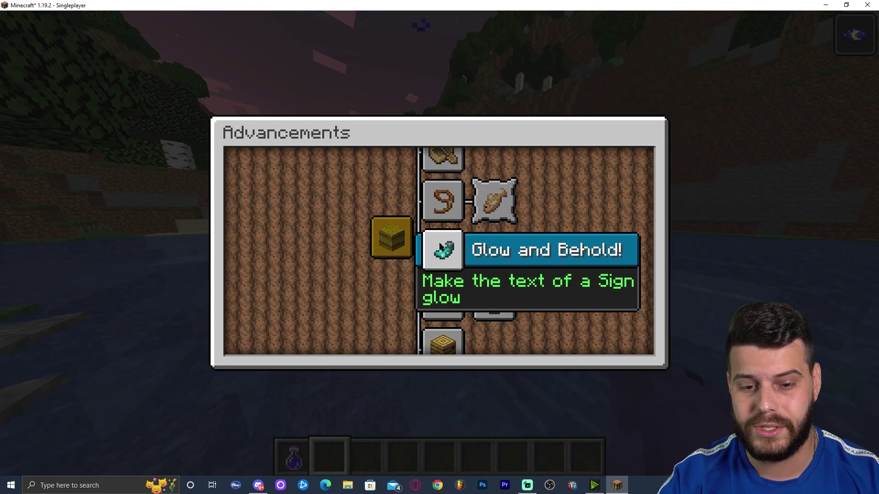
key("Escape")
key("p")
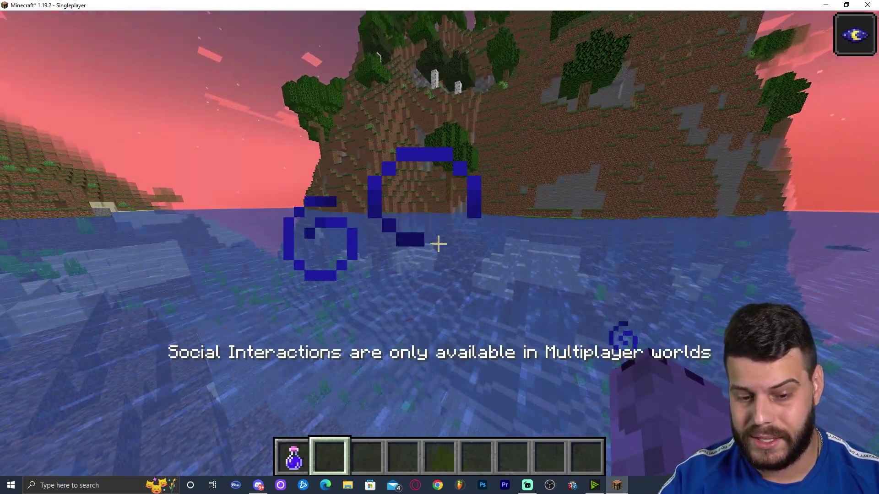
key("m")
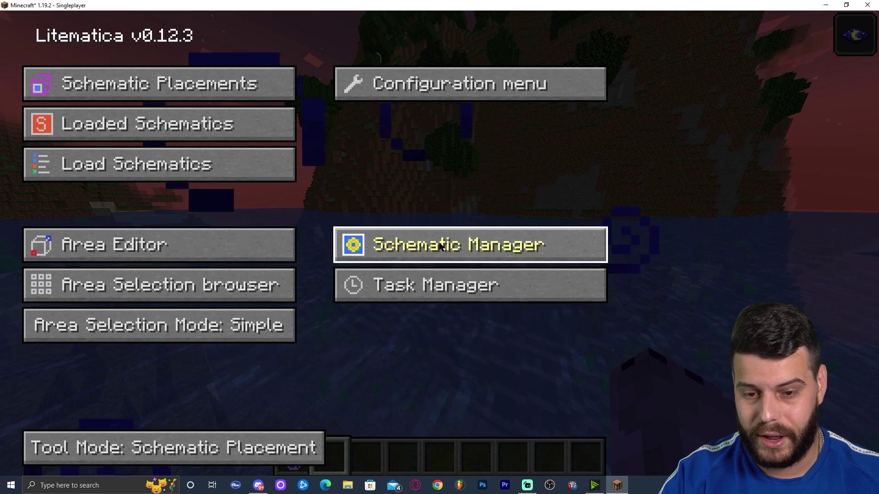